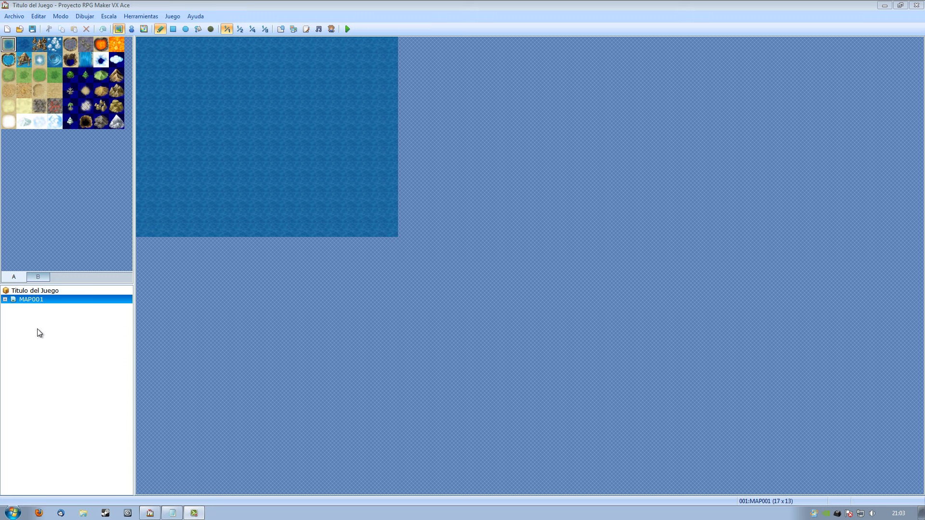
{"action": "right_click", "coordinate": [43, 301]}
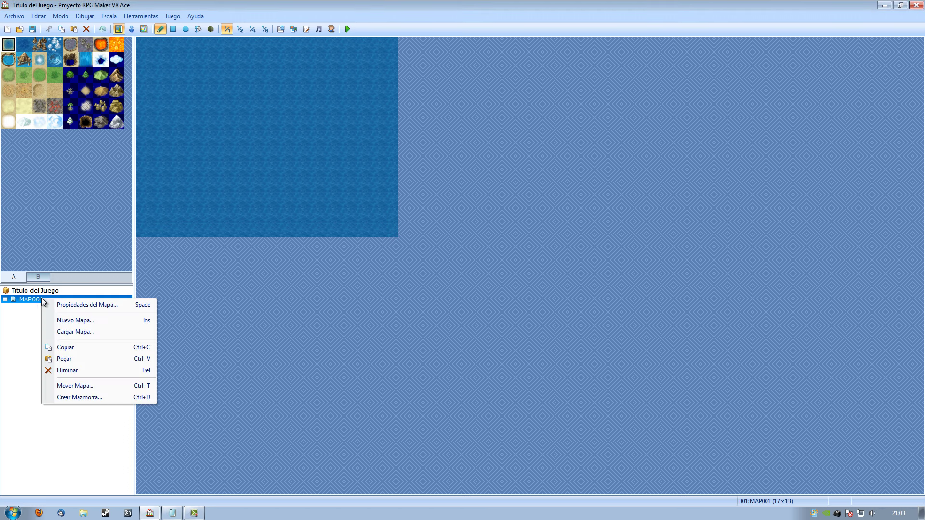
{"action": "left_click", "coordinate": [122, 307]}
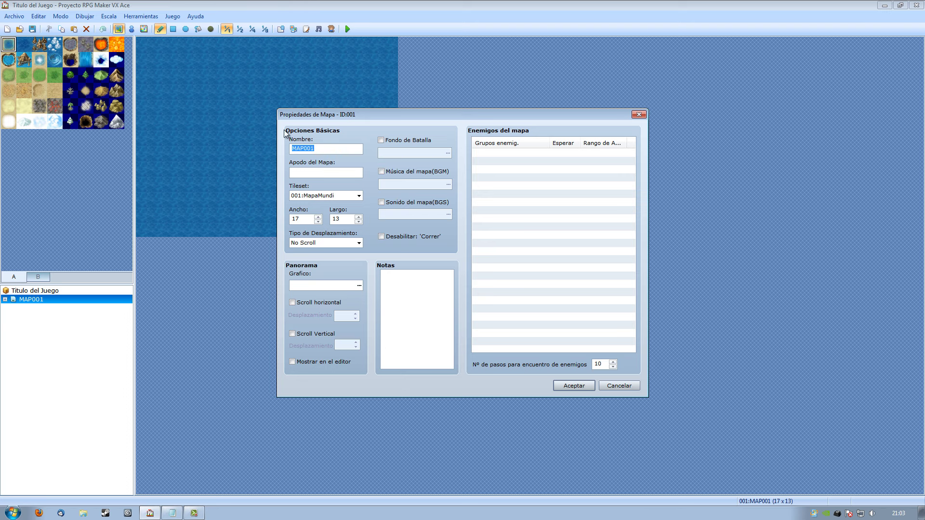
{"action": "left_click_drag", "start_coordinate": [486, 113], "coordinate": [620, 103]}
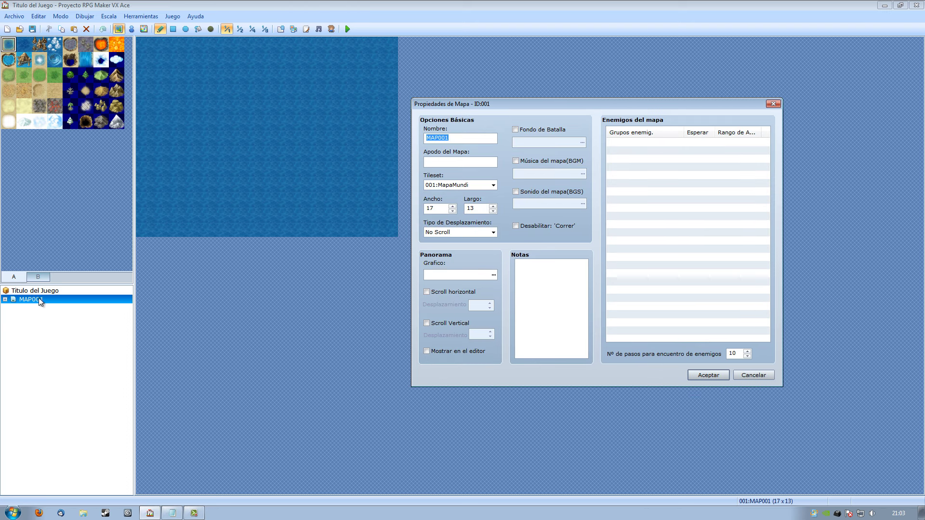
{"action": "left_click", "coordinate": [773, 104]}
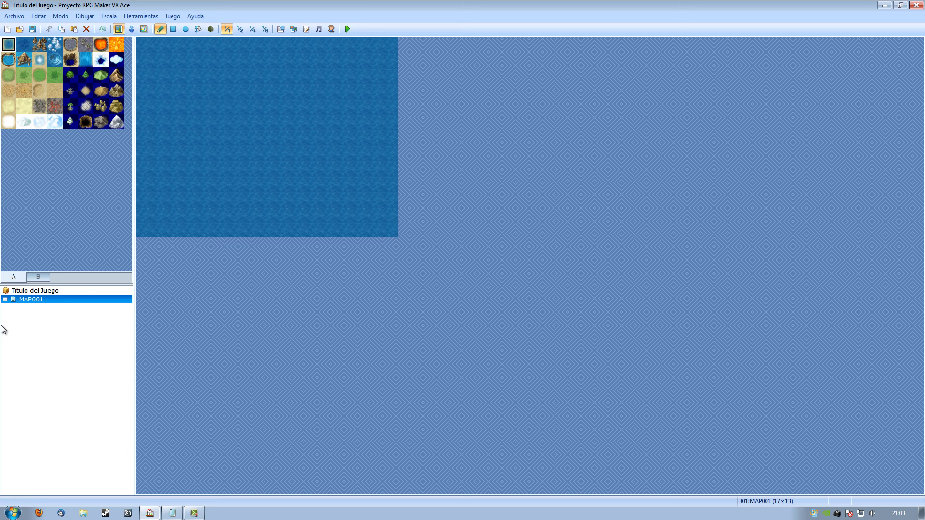
{"action": "right_click", "coordinate": [43, 299]}
{"action": "left_click", "coordinate": [79, 323]}
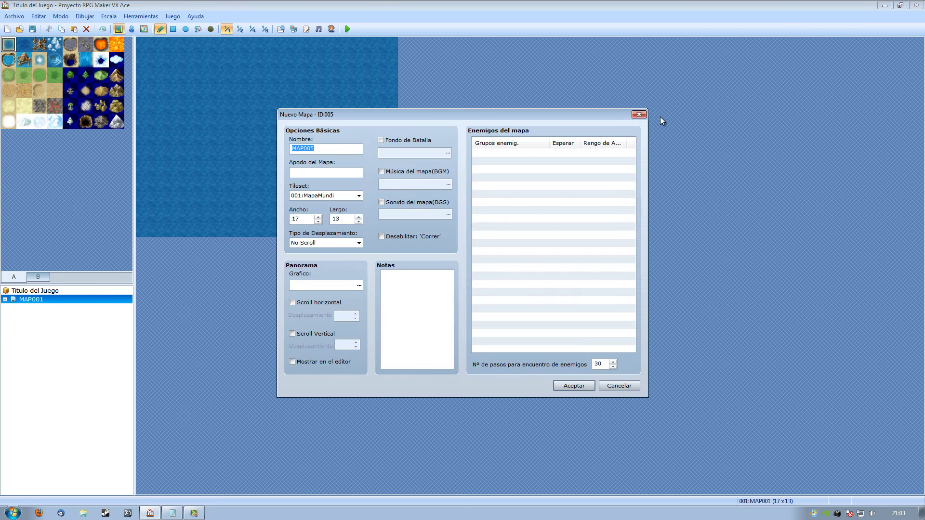
{"action": "left_click", "coordinate": [639, 115]}
Step: Open the map properties of MAP001 and rename the map Mapamundi
{"action": "right_click", "coordinate": [50, 299]}
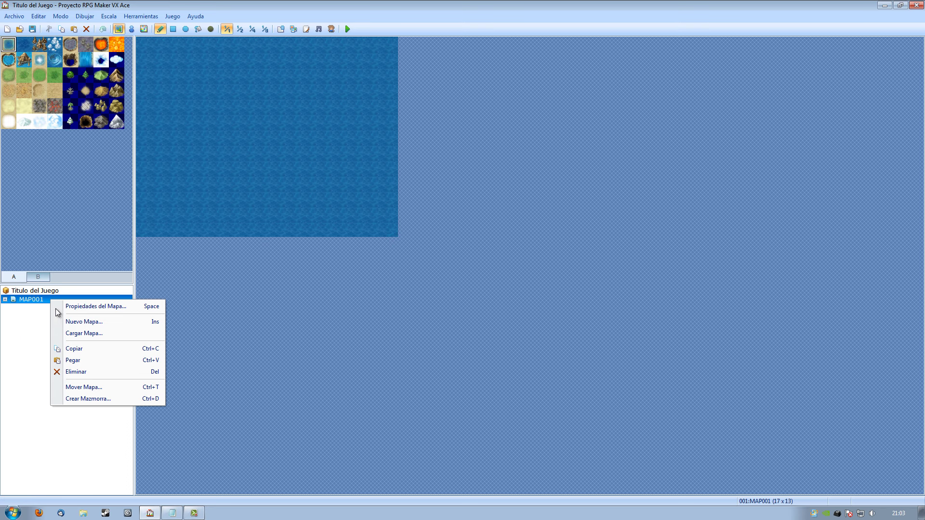
{"action": "left_click", "coordinate": [88, 307]}
{"action": "left_click_drag", "start_coordinate": [432, 116], "coordinate": [562, 123]}
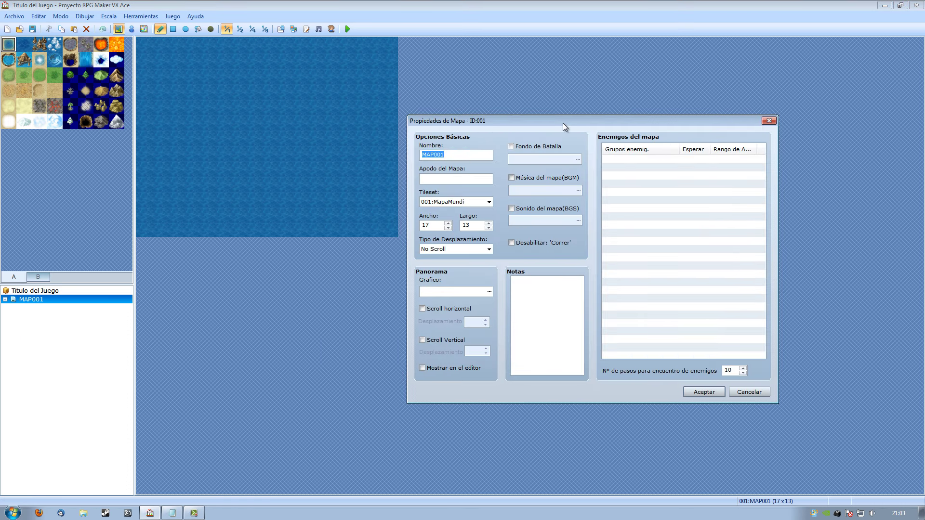
{"action": "left_click_drag", "start_coordinate": [484, 120], "coordinate": [487, 103]}
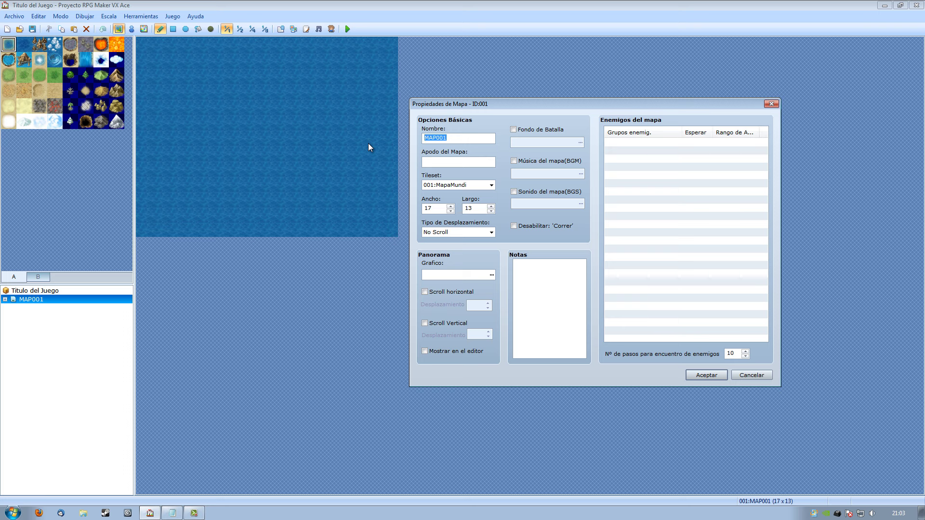
{"action": "type", "text": "Mapamundi"}
{"action": "left_click_drag", "start_coordinate": [517, 103], "coordinate": [519, 105]}
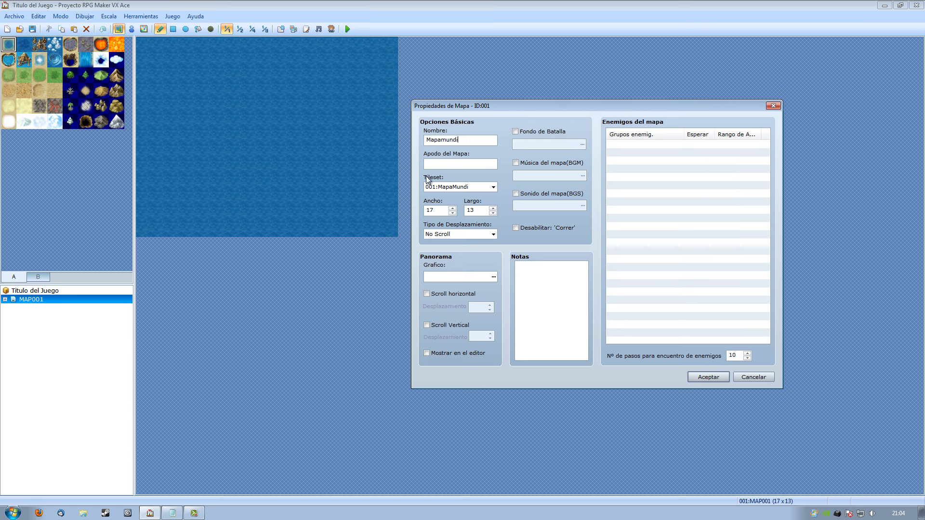
Step: Choose tileset 001:MapaMundi for the map and set both its width and length to 30
{"action": "left_click", "coordinate": [493, 185]}
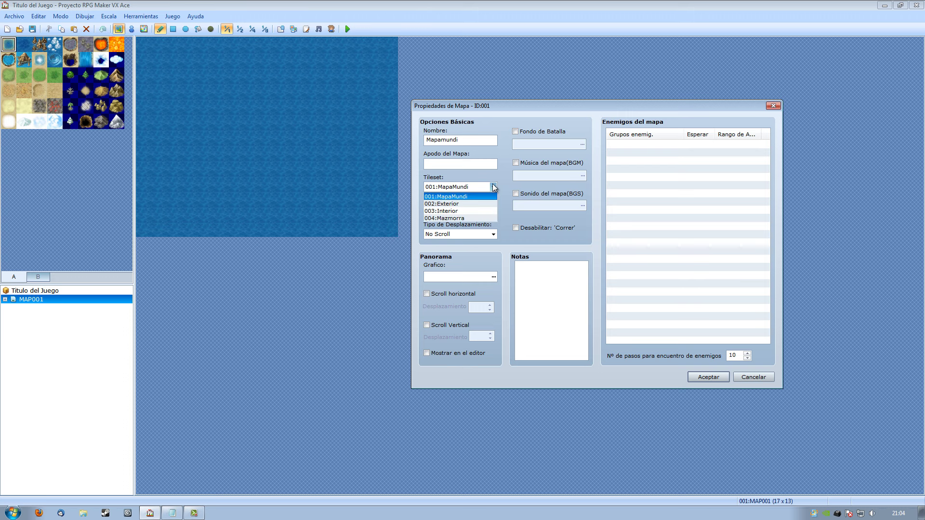
{"action": "left_click", "coordinate": [453, 198]}
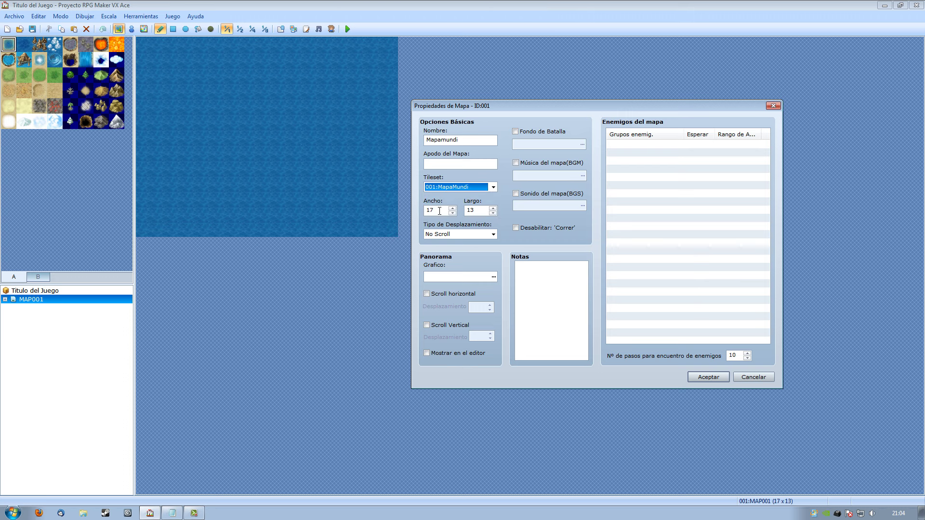
{"action": "left_click", "coordinate": [440, 210]}
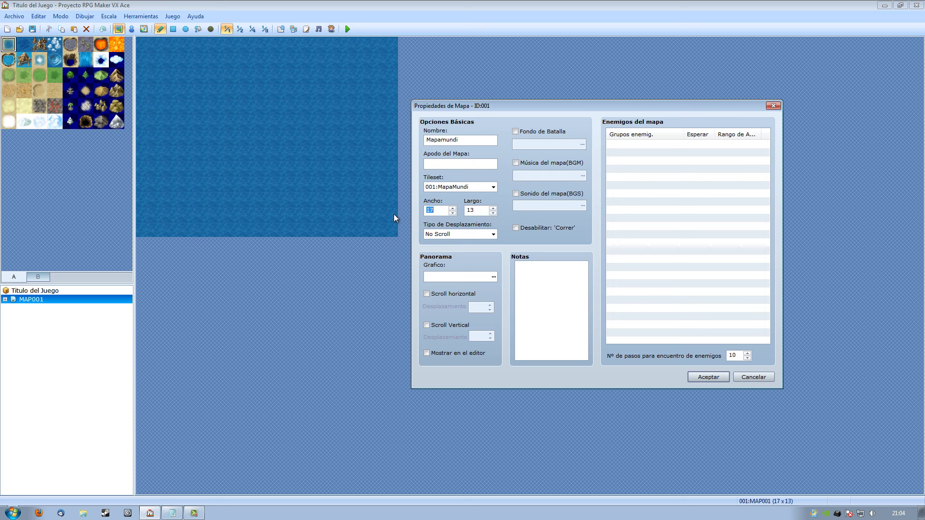
{"action": "type", "text": "30"}
{"action": "key", "text": "Tab"}
{"action": "type", "text": "30"}
{"action": "left_click_drag", "start_coordinate": [512, 111], "coordinate": [513, 120]}
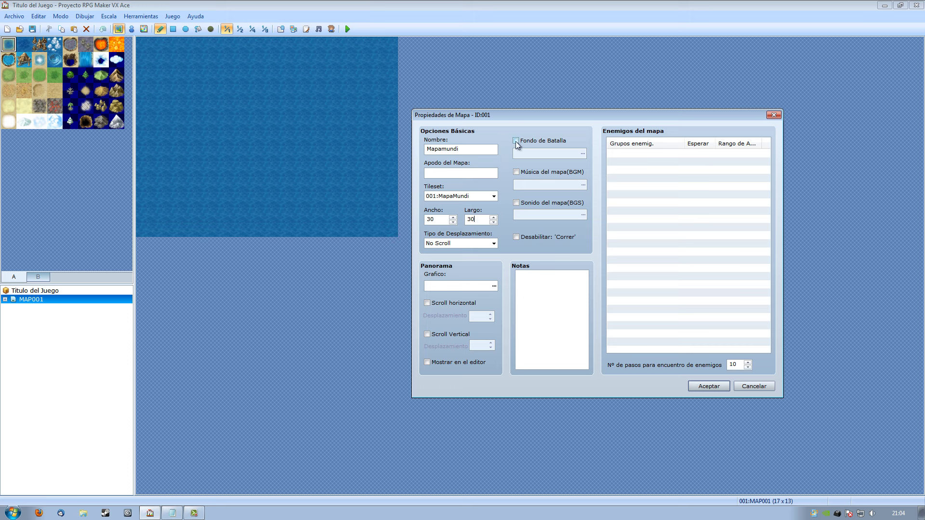
Step: Enable a battle background for the map and browse its available floor graphics
{"action": "left_click", "coordinate": [515, 141]}
{"action": "left_click", "coordinate": [581, 154]}
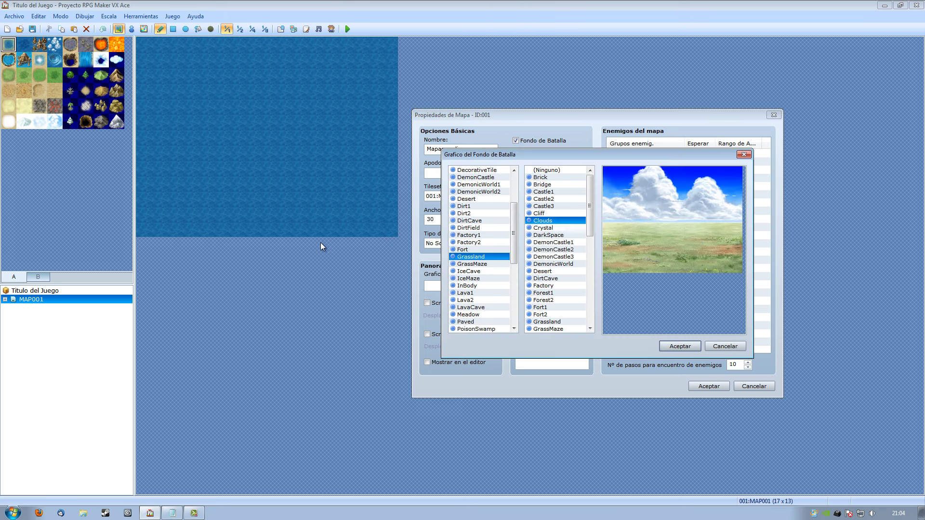
{"action": "left_click_drag", "start_coordinate": [514, 228], "coordinate": [524, 179]}
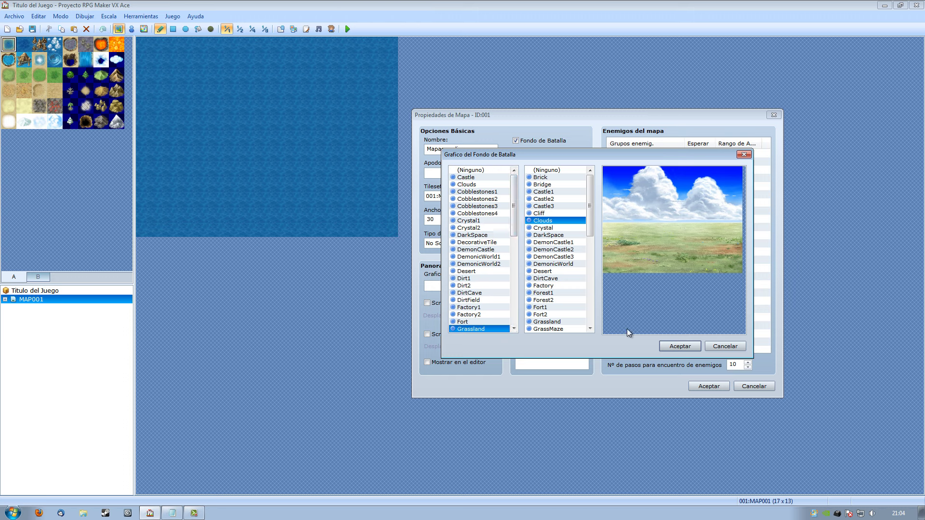
{"action": "left_click_drag", "start_coordinate": [515, 201], "coordinate": [515, 244]}
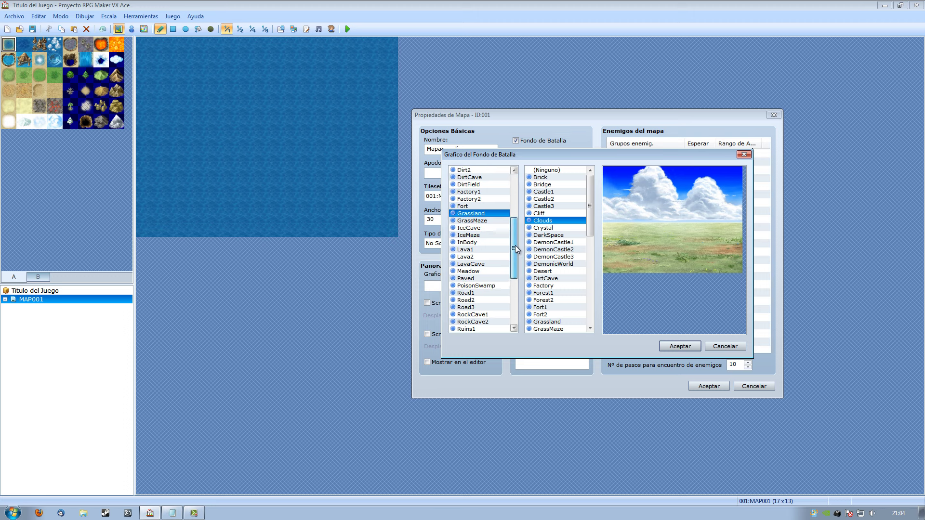
Step: Preview battle floors such as Lava1, Meadow, Road1, RockCave1 and Factory2, trying the Crystal backdrop with them
{"action": "left_click", "coordinate": [466, 249]}
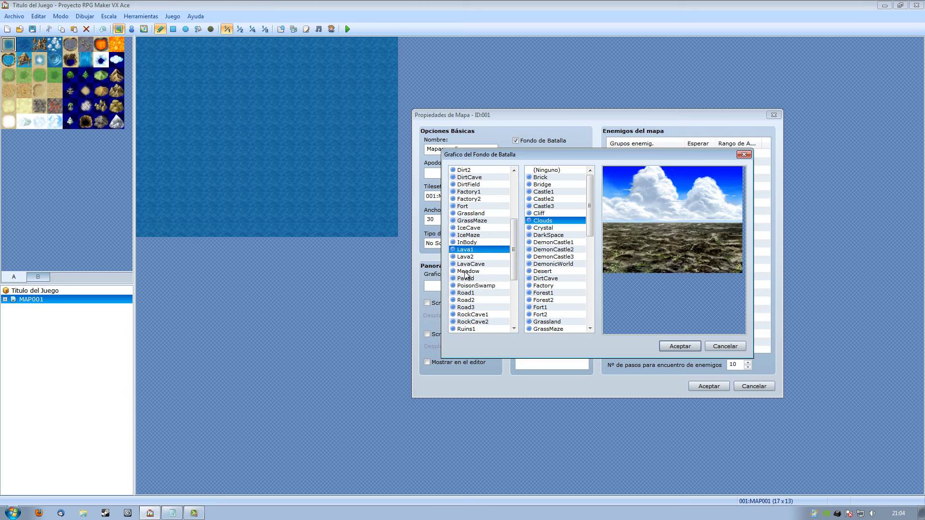
{"action": "left_click", "coordinate": [471, 271]}
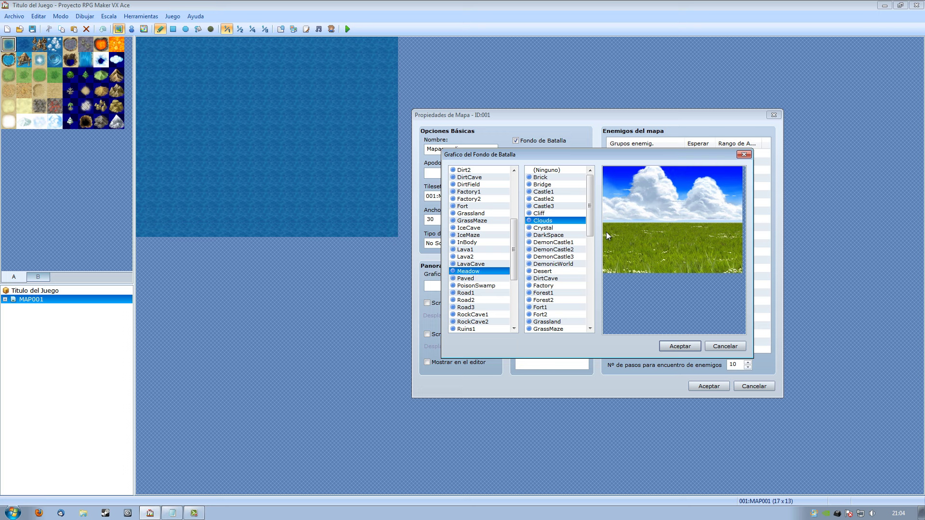
{"action": "left_click", "coordinate": [553, 228]}
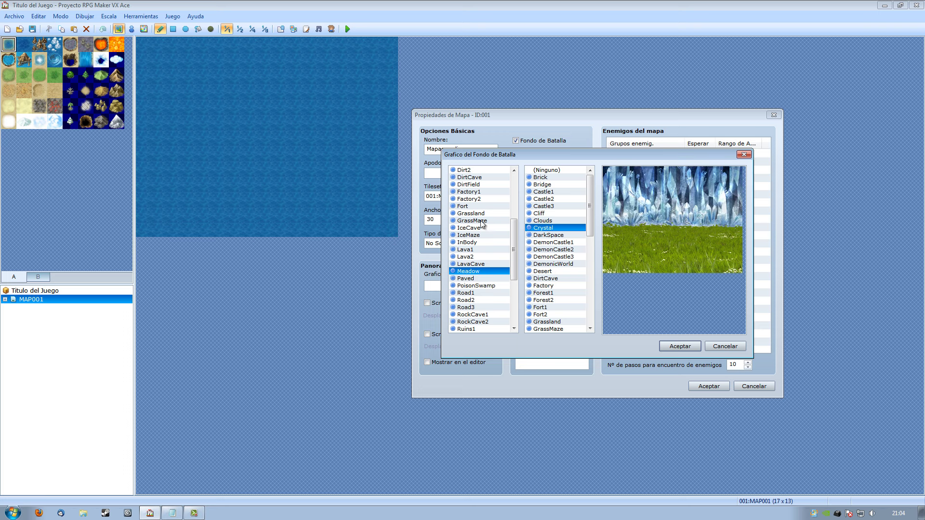
{"action": "left_click", "coordinate": [475, 293]}
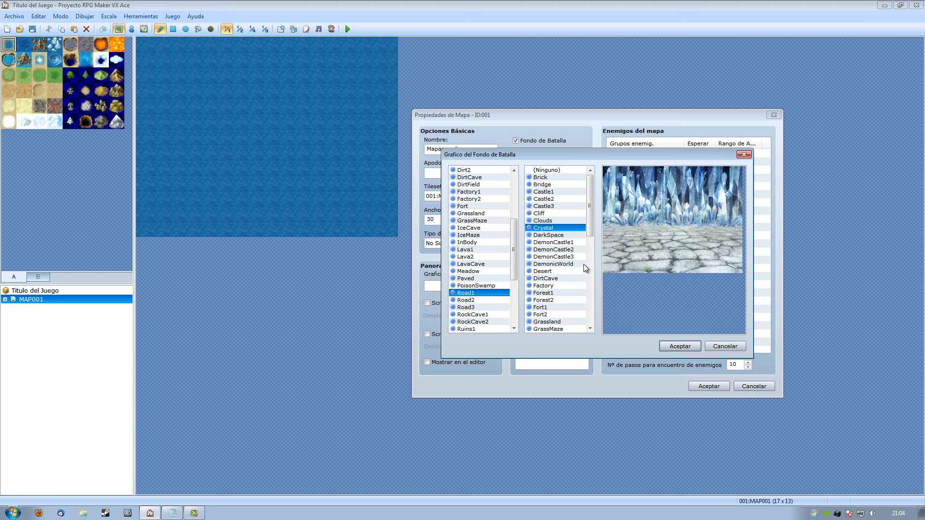
{"action": "left_click", "coordinate": [471, 314]}
{"action": "left_click", "coordinate": [480, 321]}
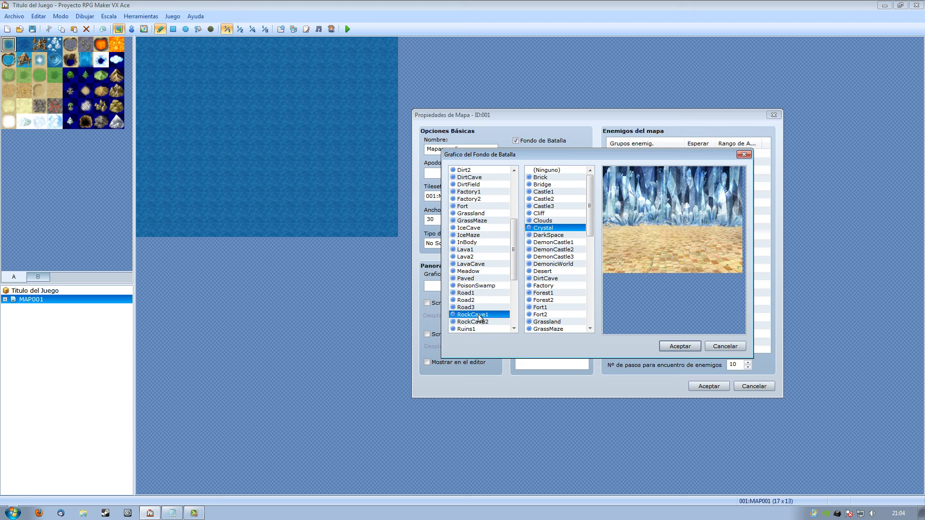
{"action": "left_click", "coordinate": [477, 258]}
{"action": "left_click", "coordinate": [475, 235]}
{"action": "left_click", "coordinate": [477, 199]}
{"action": "scroll", "coordinate": [496, 276], "scroll_direction": "up", "scroll_amount": 4}
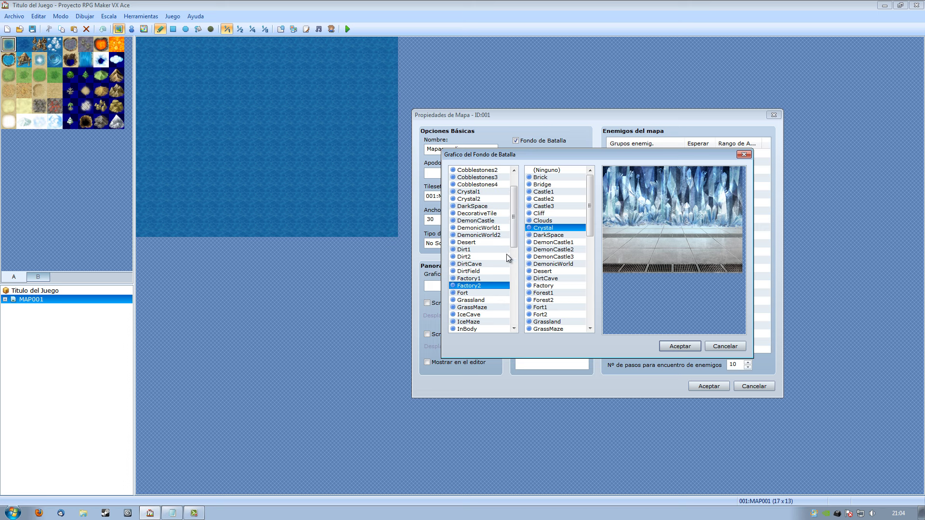
{"action": "left_click_drag", "start_coordinate": [514, 223], "coordinate": [513, 214]}
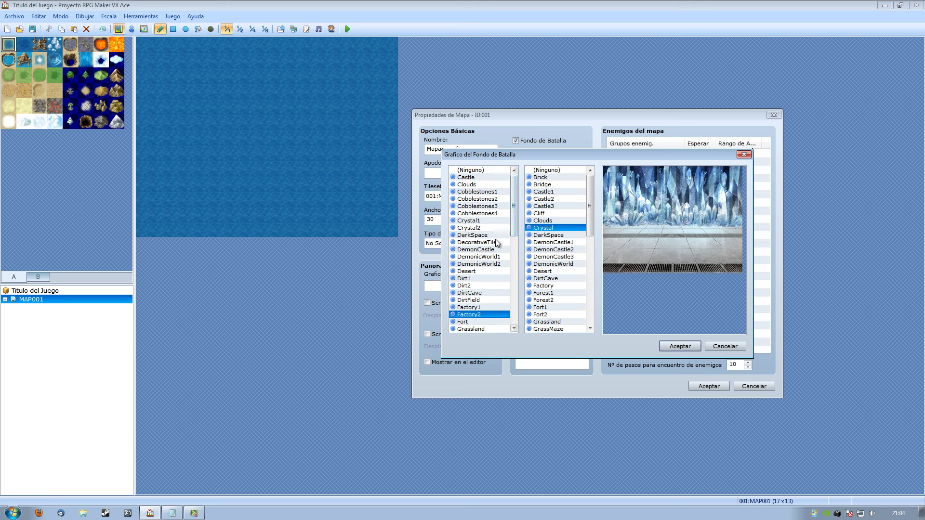
{"action": "scroll", "coordinate": [503, 288], "scroll_direction": "down", "scroll_amount": 1}
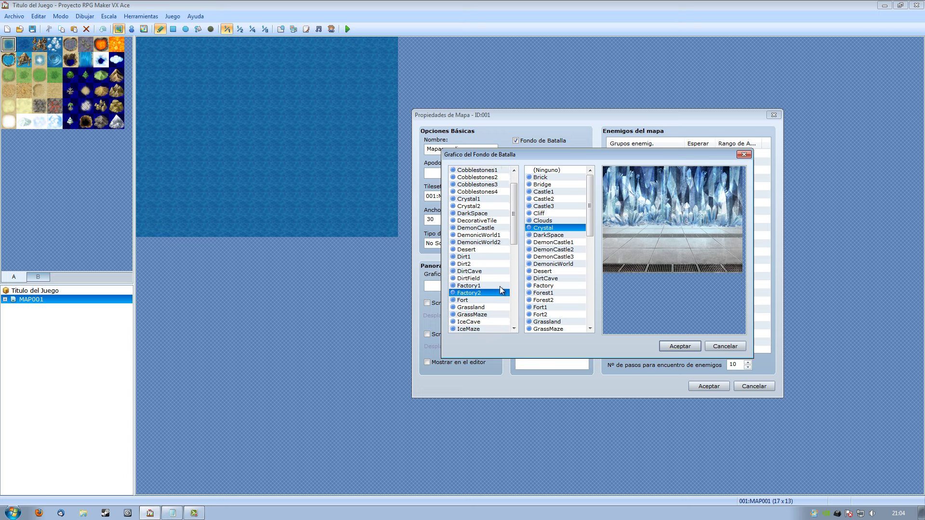
Step: Set the battle background to the Grassland floor with the Clouds backdrop
{"action": "left_click", "coordinate": [484, 308]}
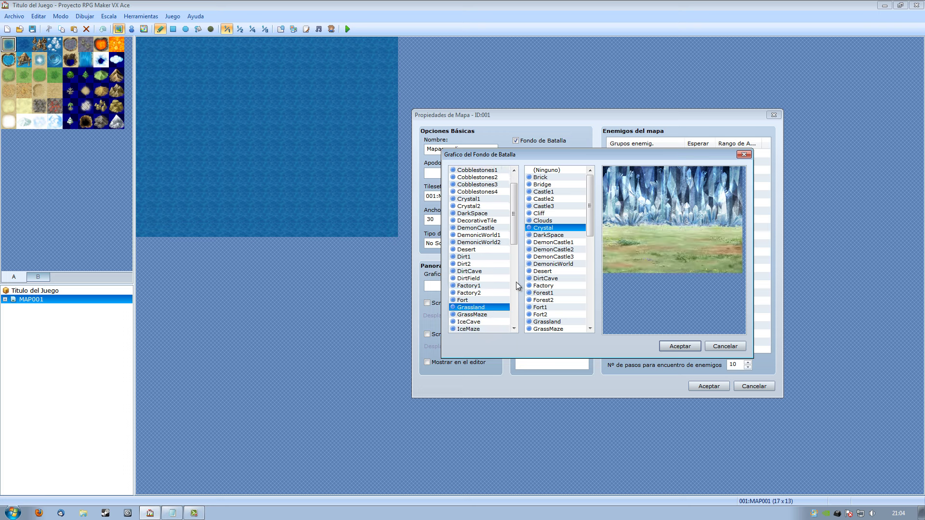
{"action": "left_click", "coordinate": [582, 220]}
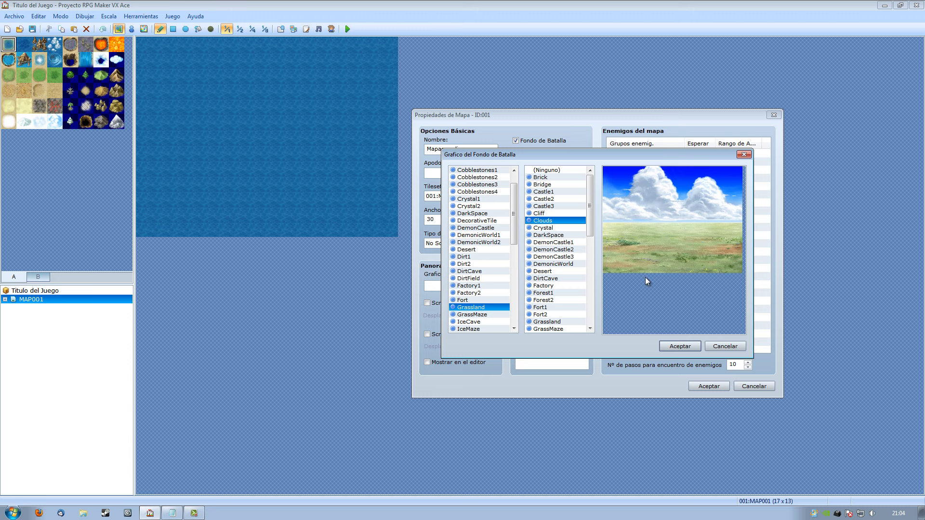
{"action": "left_click", "coordinate": [680, 346]}
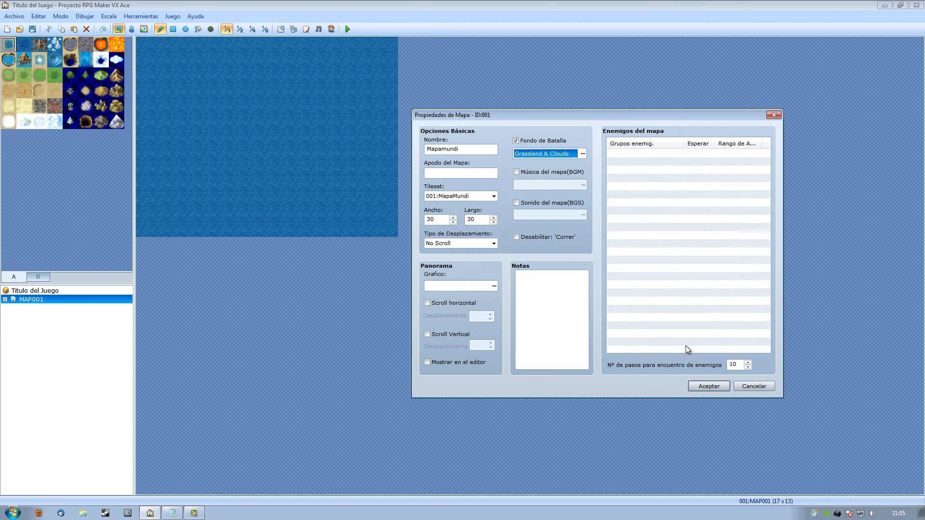
Step: Enable the map music (BGM), browse the tracks and accept Field1
{"action": "left_click", "coordinate": [519, 172]}
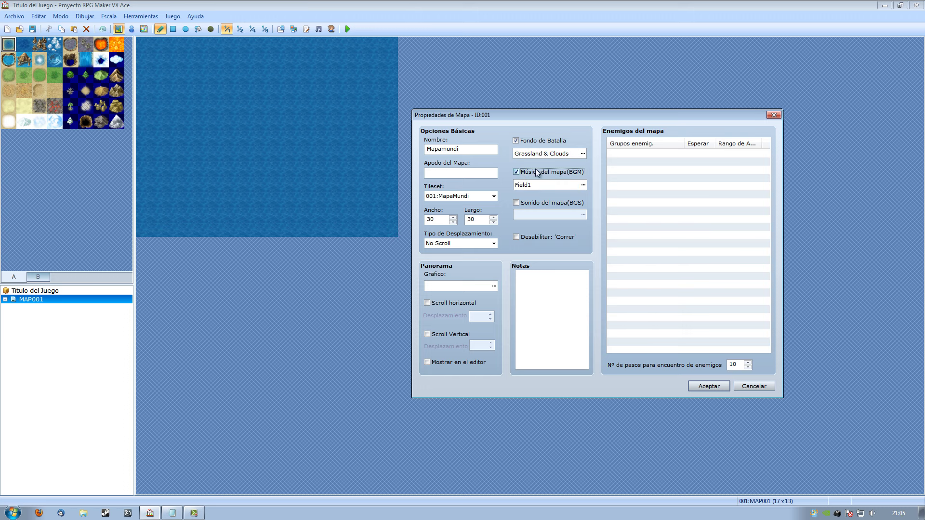
{"action": "left_click", "coordinate": [584, 186]}
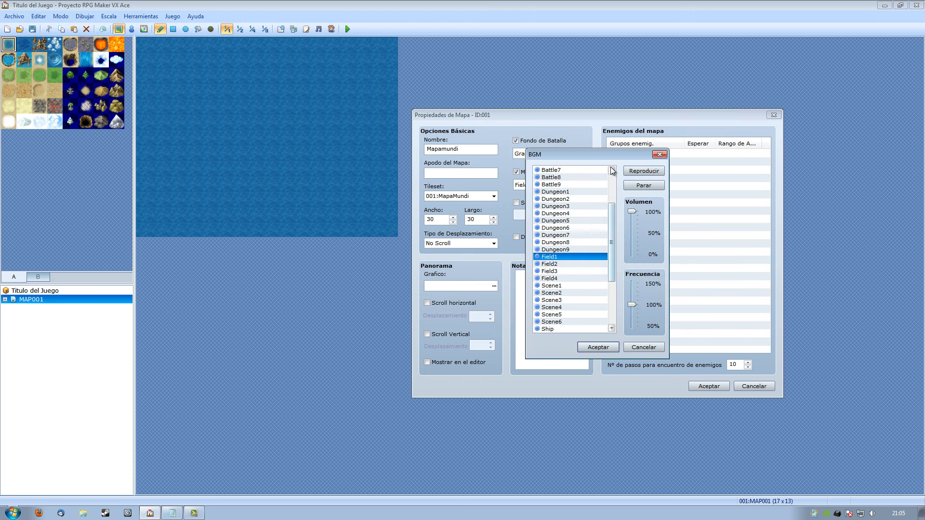
{"action": "left_click_drag", "start_coordinate": [611, 157], "coordinate": [681, 178]}
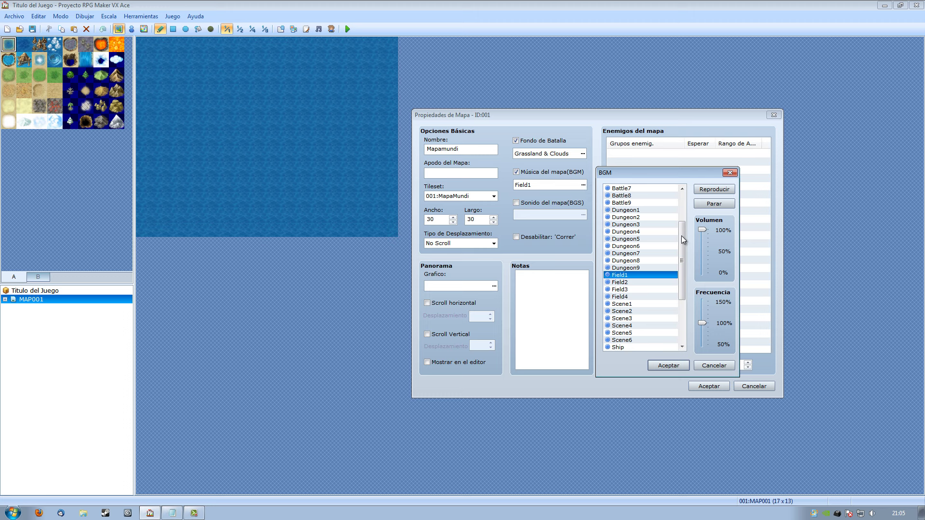
{"action": "mouse_move", "coordinate": [682, 248]}
{"action": "left_mouse_down"}
{"action": "mouse_move", "coordinate": [682, 282]}
{"action": "mouse_move", "coordinate": [689, 199]}
{"action": "mouse_move", "coordinate": [680, 302]}
{"action": "mouse_move", "coordinate": [684, 218]}
{"action": "mouse_move", "coordinate": [681, 289]}
{"action": "mouse_move", "coordinate": [687, 233]}
{"action": "mouse_move", "coordinate": [686, 258]}
{"action": "left_mouse_up"}
{"action": "left_click", "coordinate": [669, 365]}
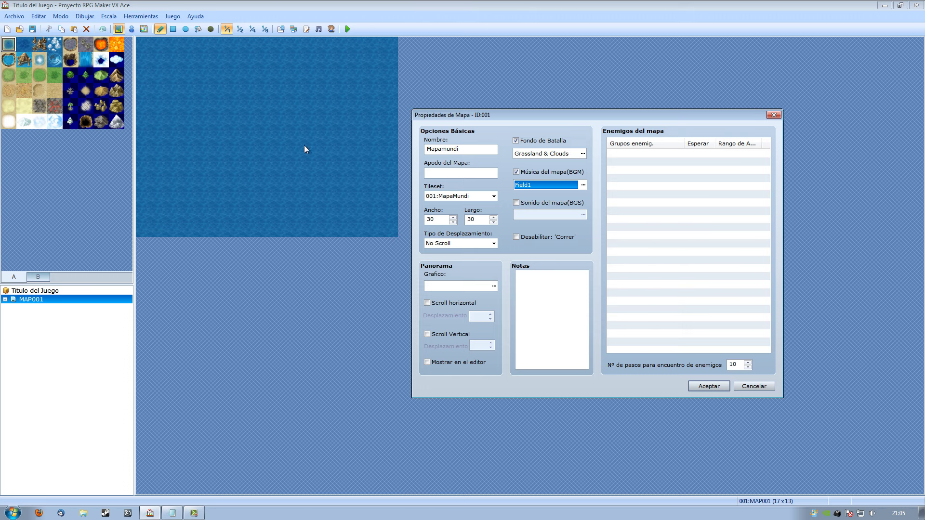
Step: Enable the map's background sound (BGS) and try Rain in the sound selection without applying it
{"action": "left_click", "coordinate": [526, 203]}
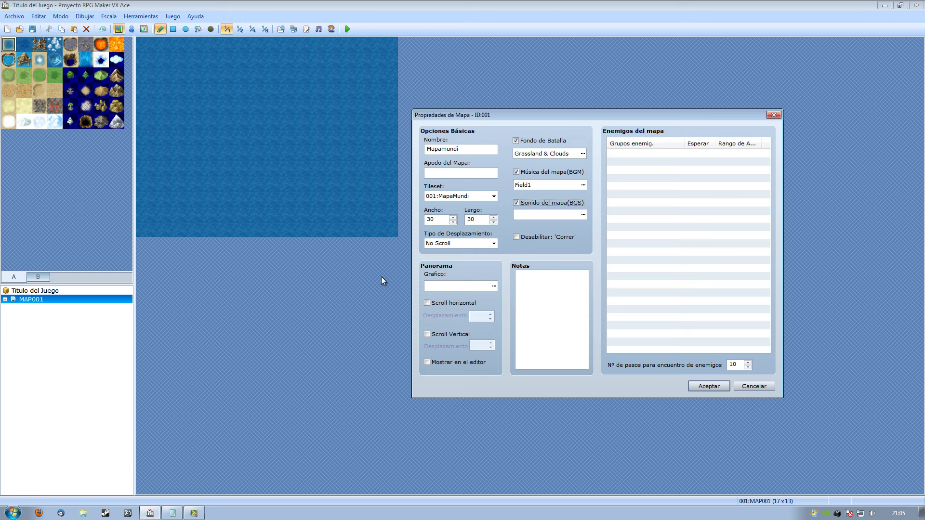
{"action": "left_click", "coordinate": [583, 215]}
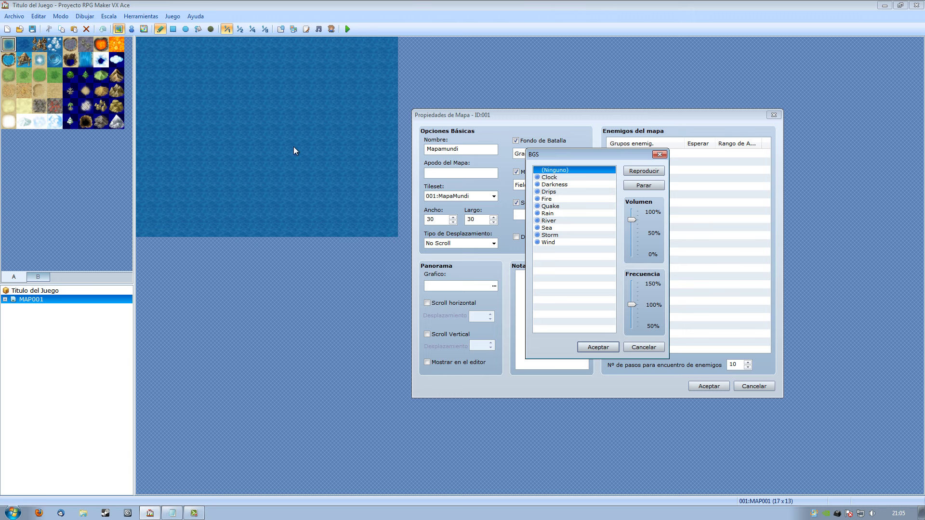
{"action": "left_click", "coordinate": [551, 213]}
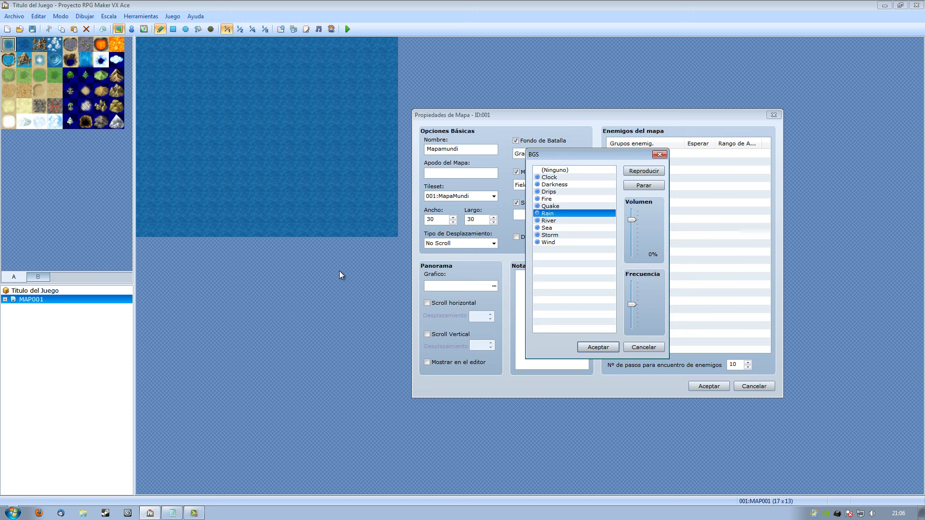
{"action": "left_click", "coordinate": [644, 347]}
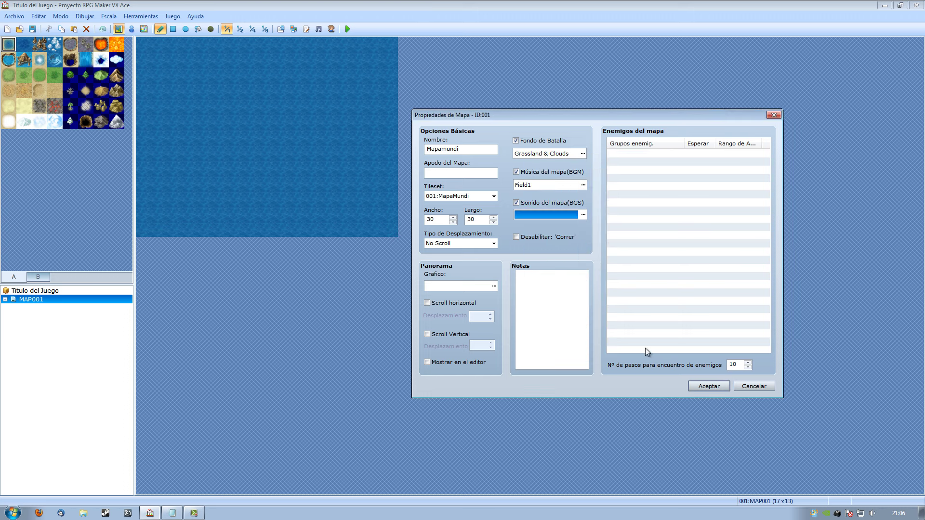
Step: Disable the map's background sound, add the Baboso*2 enemy group with 10 steps across the whole map, and accept the map properties
{"action": "left_click", "coordinate": [524, 205]}
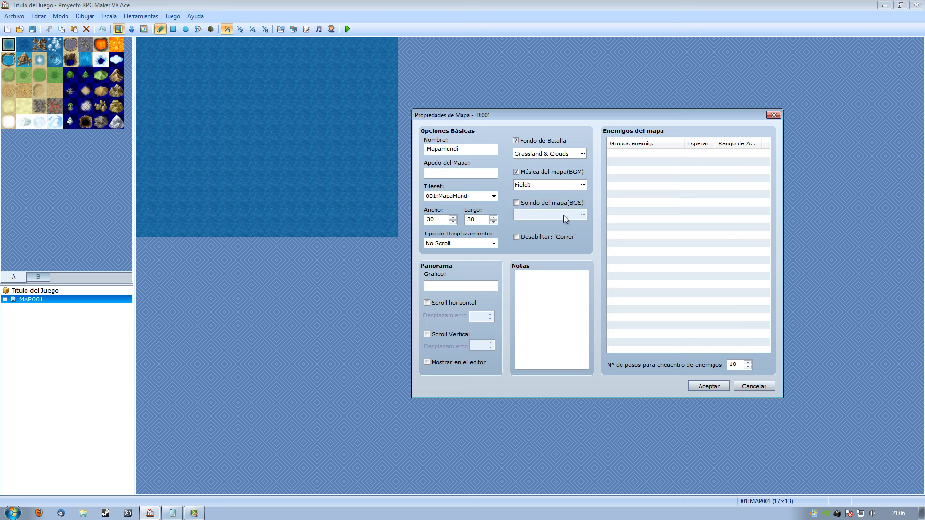
{"action": "left_click_drag", "start_coordinate": [661, 116], "coordinate": [722, 105]}
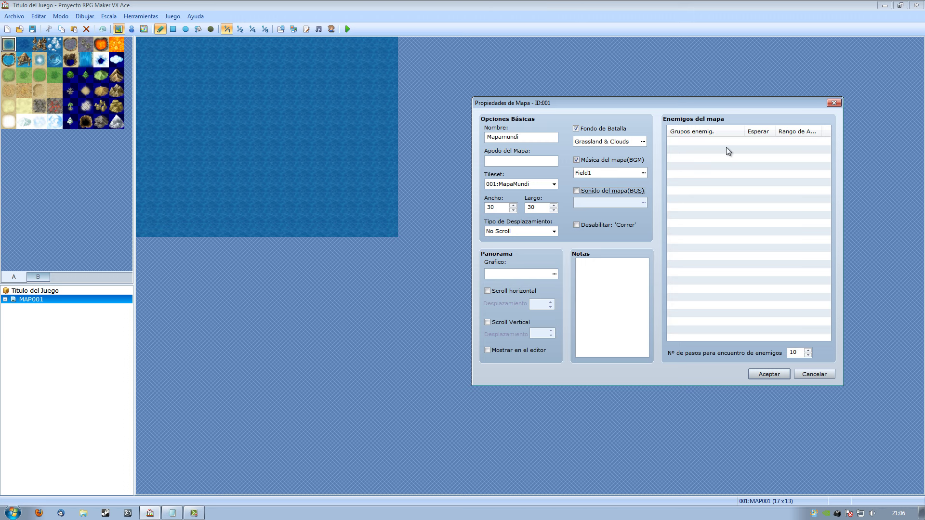
{"action": "left_click", "coordinate": [705, 141]}
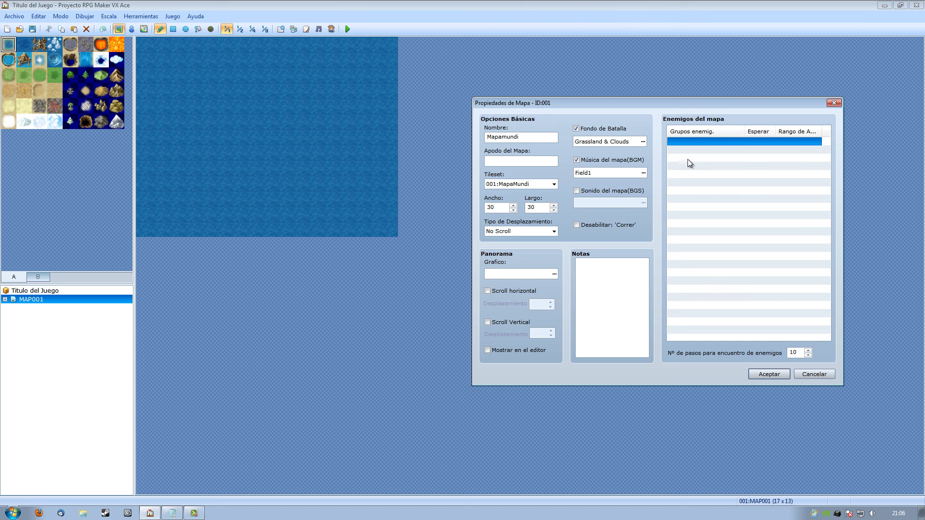
{"action": "double_click", "coordinate": [691, 142]}
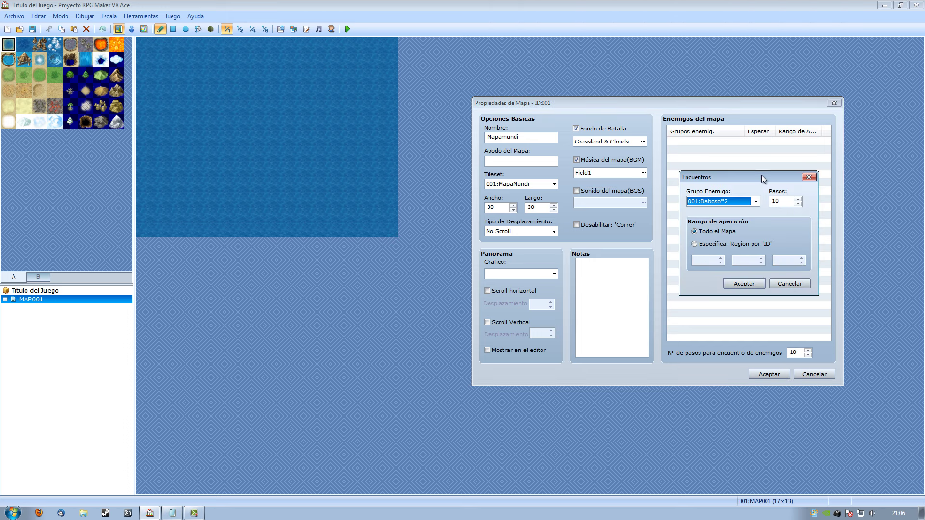
{"action": "left_click_drag", "start_coordinate": [761, 174], "coordinate": [741, 196]}
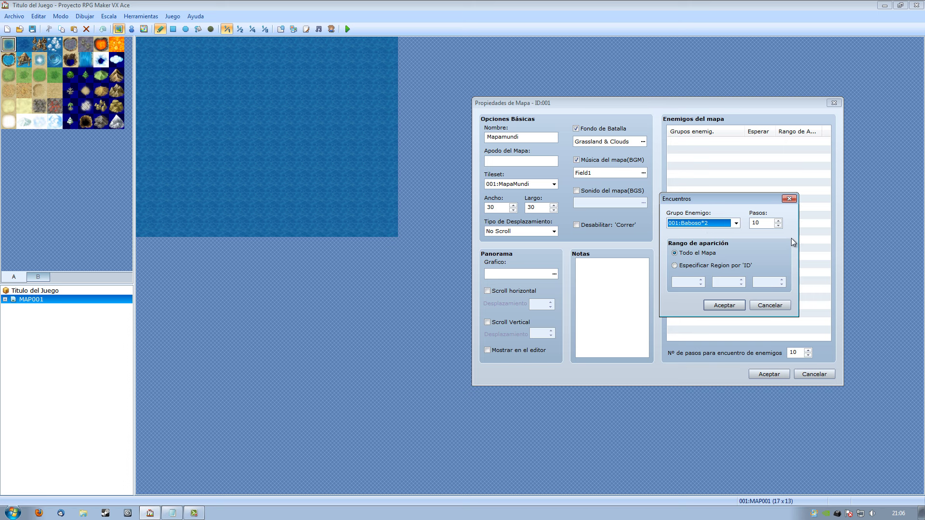
{"action": "left_click", "coordinate": [778, 221]}
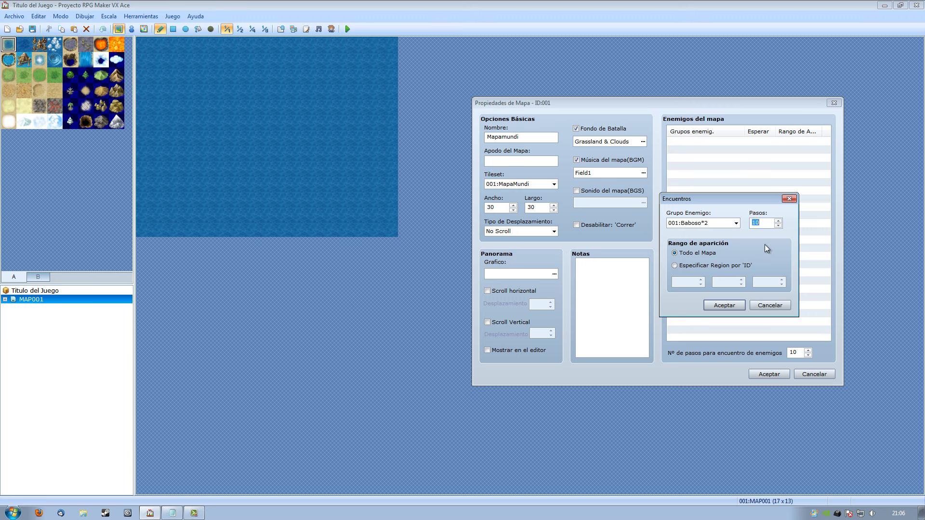
{"action": "left_click_drag", "start_coordinate": [723, 198], "coordinate": [751, 187]}
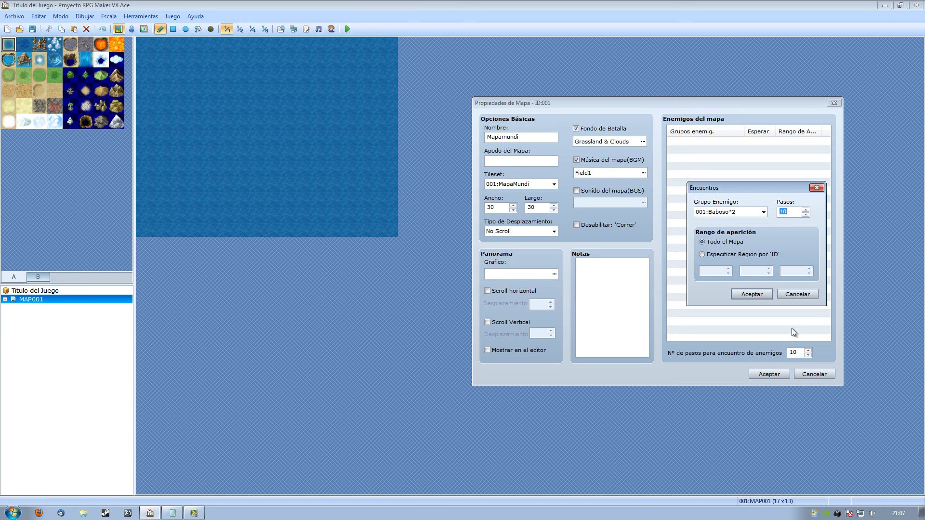
{"action": "left_click", "coordinate": [751, 294]}
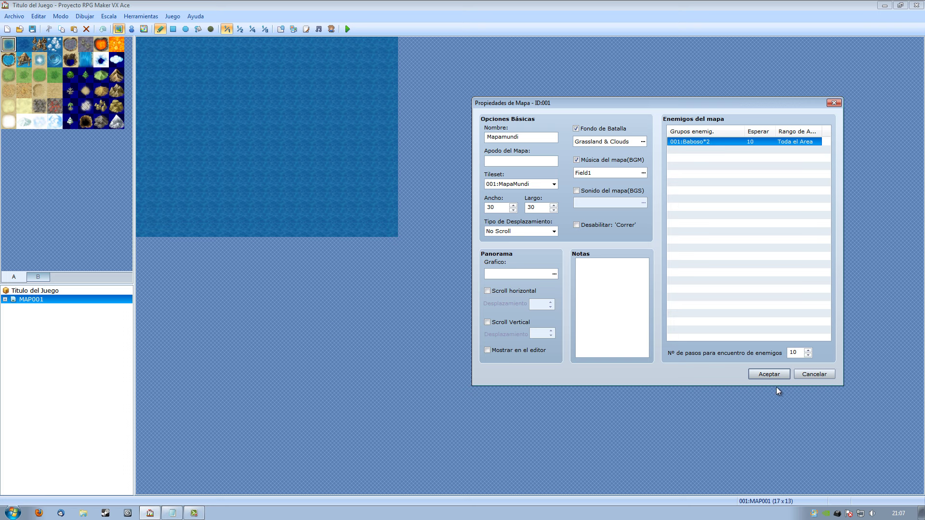
{"action": "left_click", "coordinate": [768, 374]}
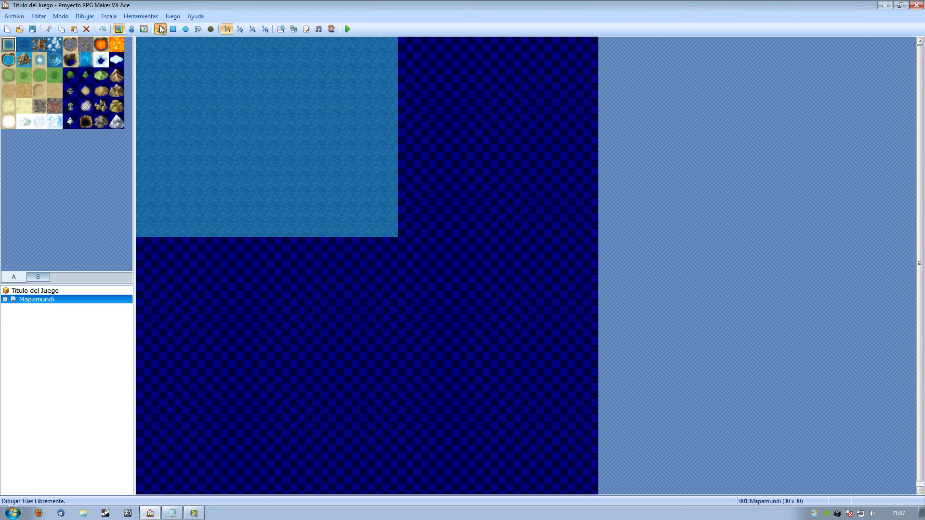
Step: Flood-fill the empty area of the Mapamundi map with the sea tile and return to the pencil
{"action": "left_click", "coordinate": [198, 29]}
{"action": "left_click", "coordinate": [389, 341]}
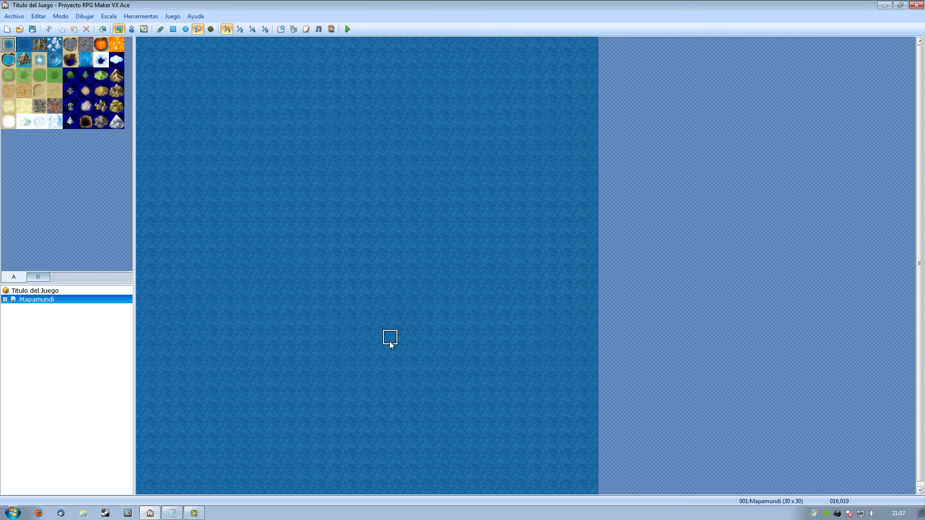
{"action": "left_click", "coordinate": [160, 29]}
Step: Expand the maps under Mapamundi, show the Acantilado map and open its map properties
{"action": "left_click", "coordinate": [6, 299]}
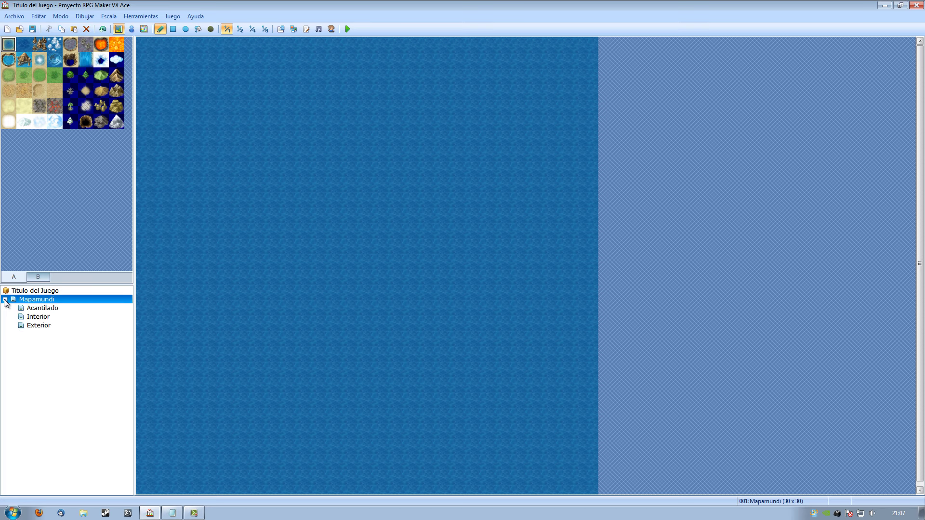
{"action": "left_click", "coordinate": [48, 309]}
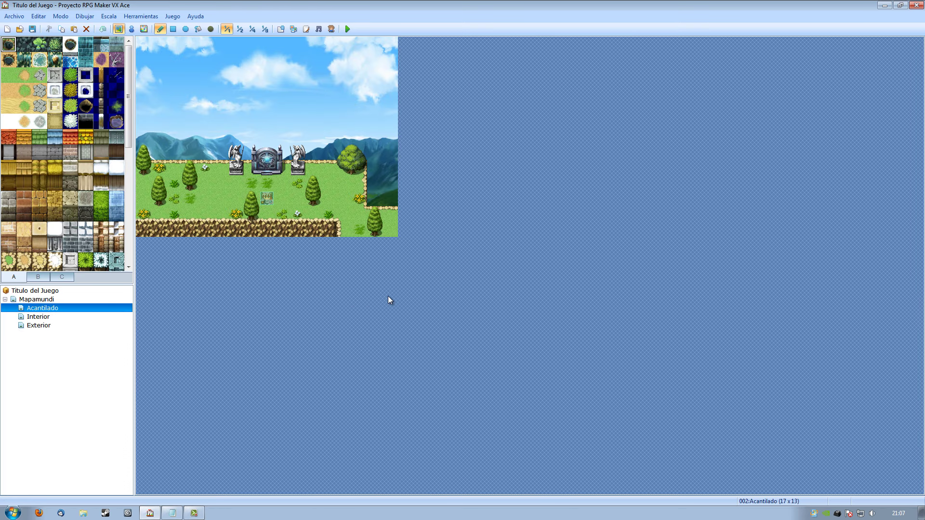
{"action": "right_click", "coordinate": [44, 309]}
{"action": "left_click", "coordinate": [63, 314]}
{"action": "left_click_drag", "start_coordinate": [533, 114], "coordinate": [719, 103]}
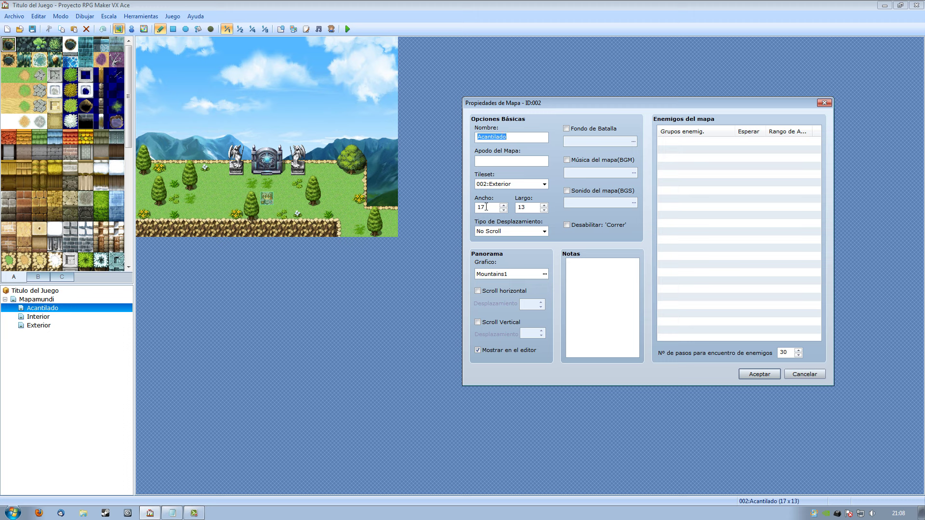
Step: Preview panoramas such as Sunset, StarlitSky, SeaofClouds, Ocean2 and Ocean1, and set Acantilado's panorama to (Ninguno)
{"action": "left_click", "coordinate": [545, 274]}
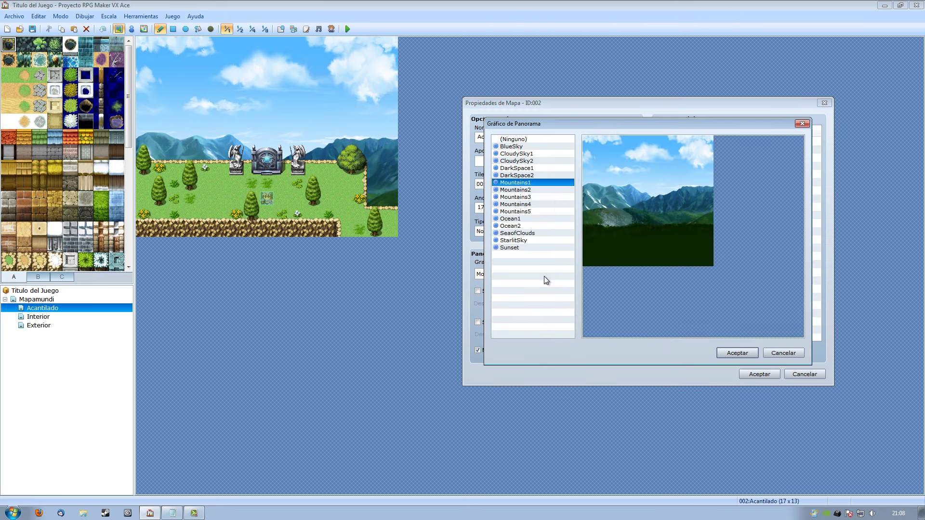
{"action": "left_click", "coordinate": [514, 248]}
{"action": "left_click", "coordinate": [514, 240]}
{"action": "left_click", "coordinate": [515, 233]}
{"action": "left_click", "coordinate": [515, 226]}
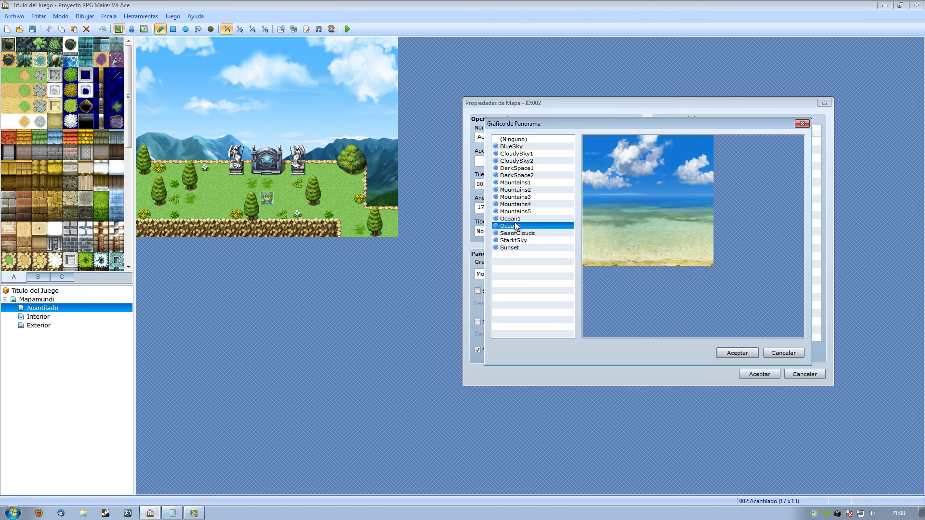
{"action": "left_click", "coordinate": [516, 218]}
{"action": "left_click", "coordinate": [514, 140]}
{"action": "left_click", "coordinate": [737, 353]}
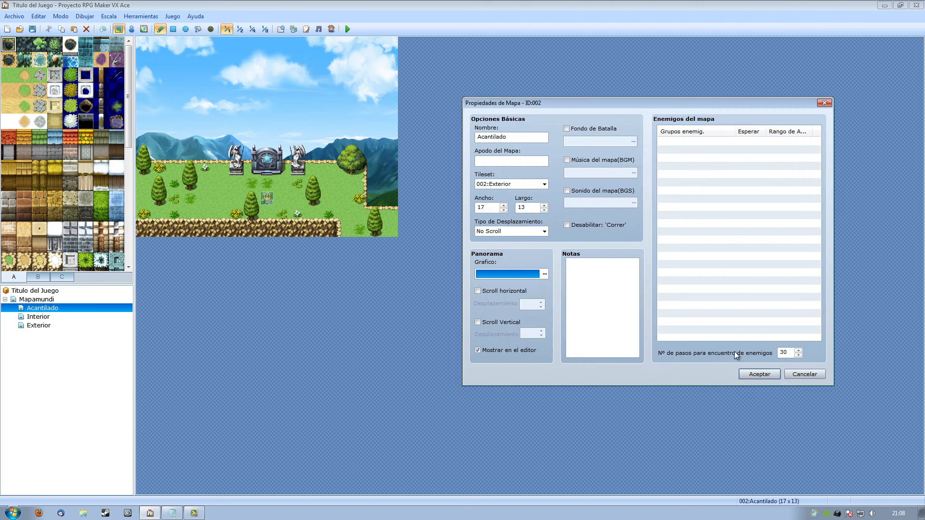
{"action": "left_click", "coordinate": [755, 375]}
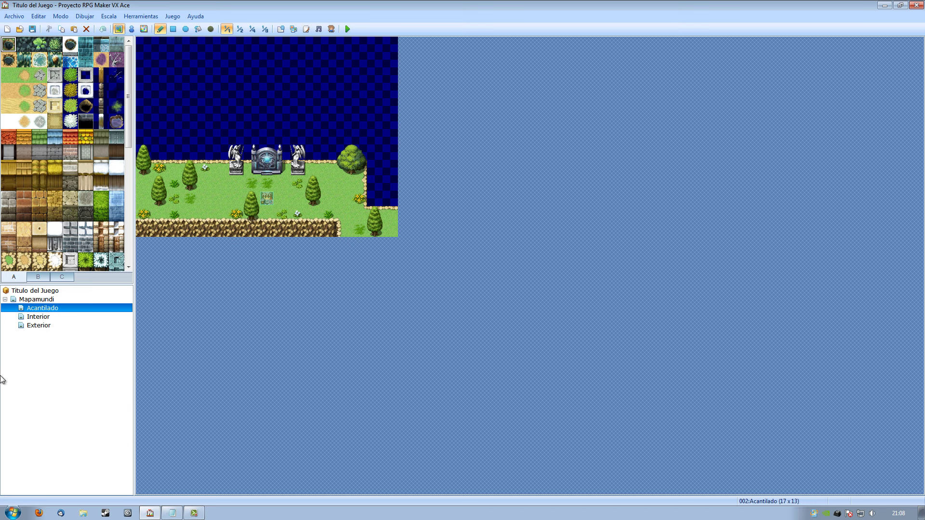
Step: Set the Acantilado map's panorama graphic to Mountains1 and accept the map properties
{"action": "right_click", "coordinate": [55, 307]}
{"action": "left_click", "coordinate": [95, 315]}
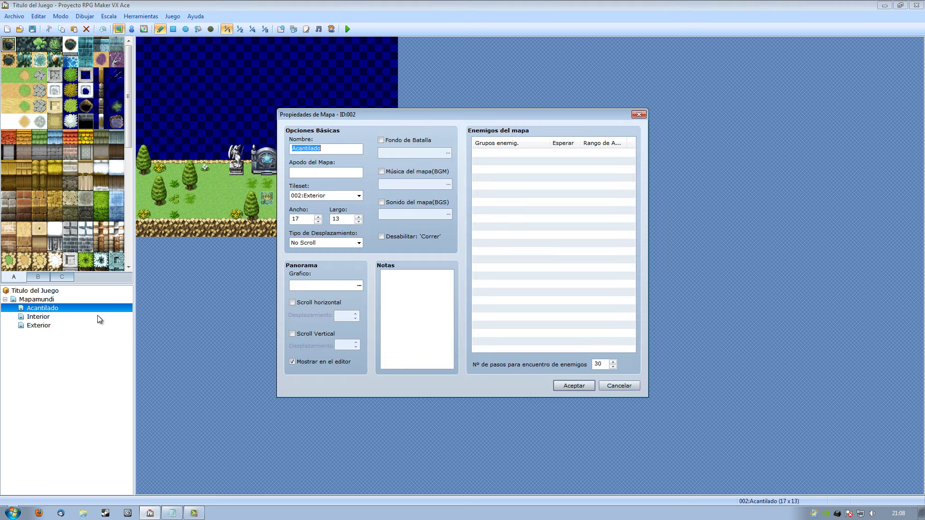
{"action": "left_click", "coordinate": [359, 286]}
{"action": "left_click", "coordinate": [339, 195]}
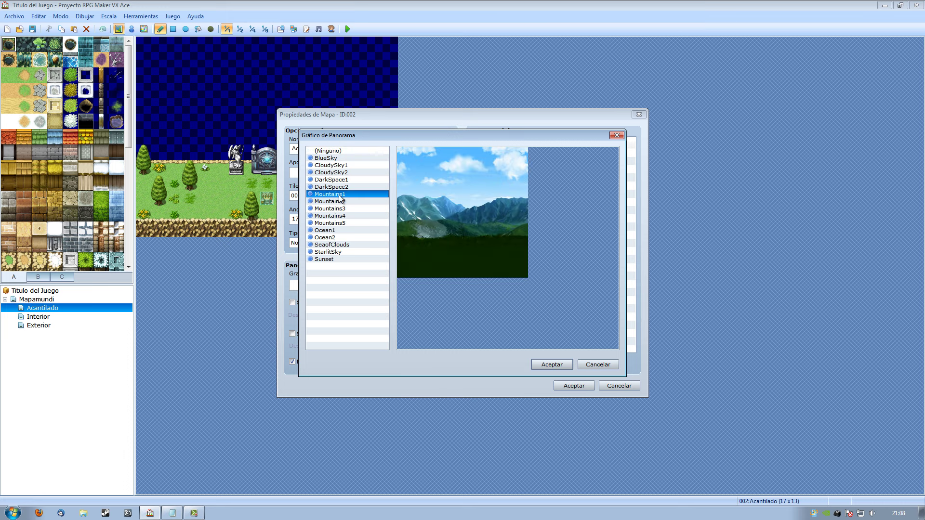
{"action": "left_click", "coordinate": [552, 365]}
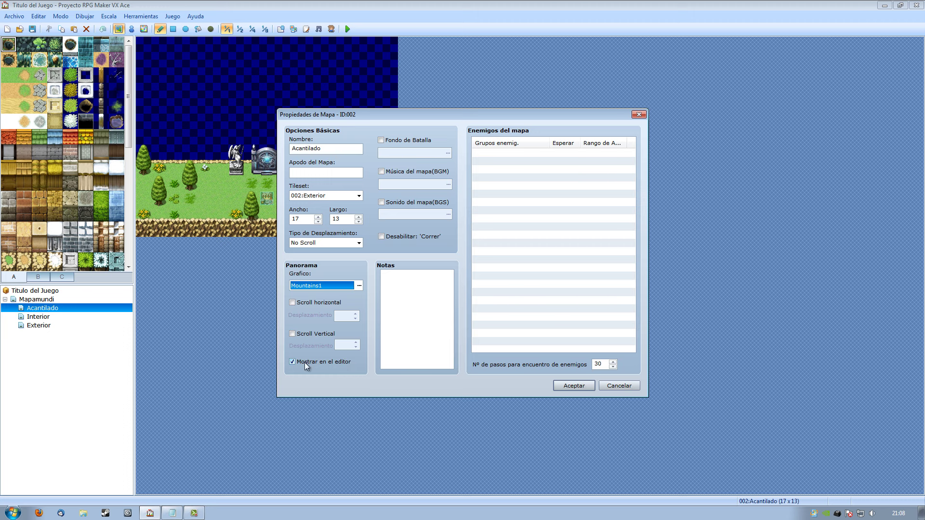
{"action": "left_click", "coordinate": [569, 387]}
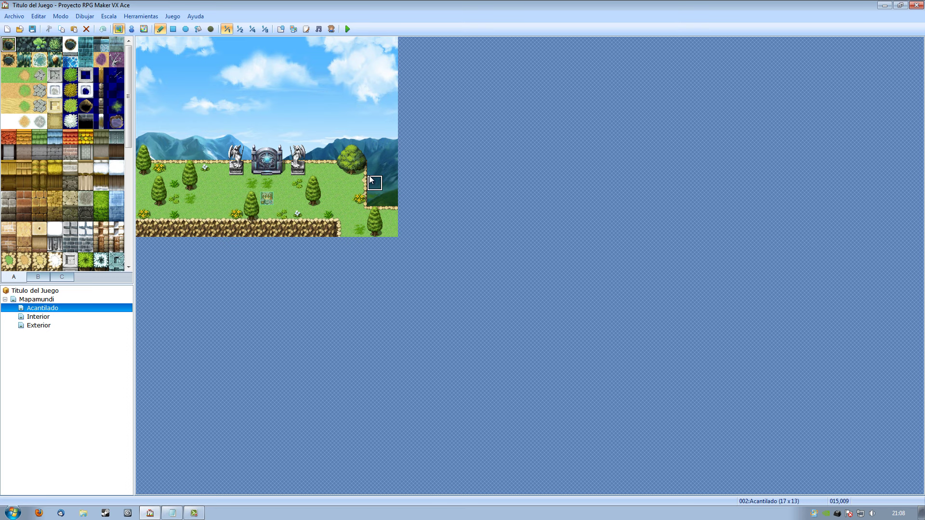
Step: On Mapamundi, draw a grass ellipse about 17 by 16 tiles in the sea and a grass rectangle extending down from its lower edge
{"action": "left_click", "coordinate": [42, 299]}
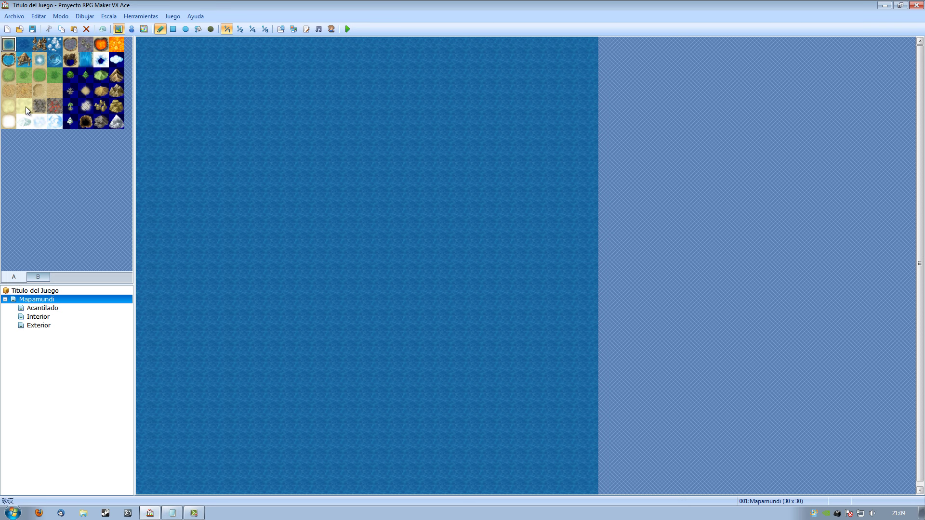
{"action": "left_click", "coordinate": [9, 76]}
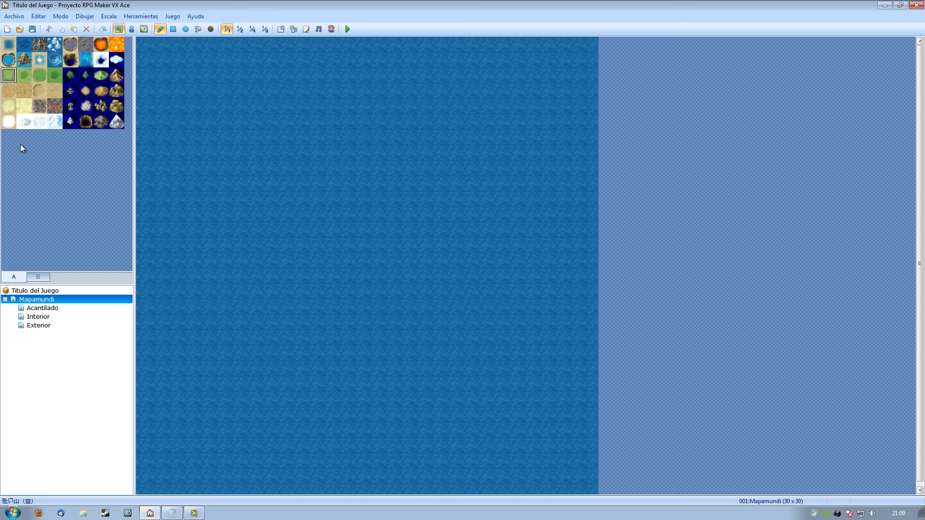
{"action": "left_click", "coordinate": [186, 29]}
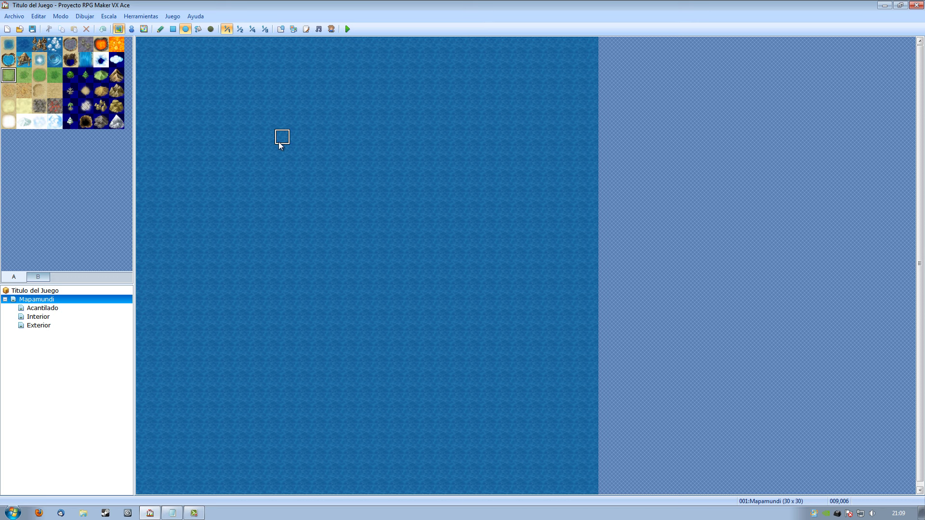
{"action": "left_click", "coordinate": [242, 126]}
{"action": "left_click_drag", "start_coordinate": [242, 126], "coordinate": [485, 357]}
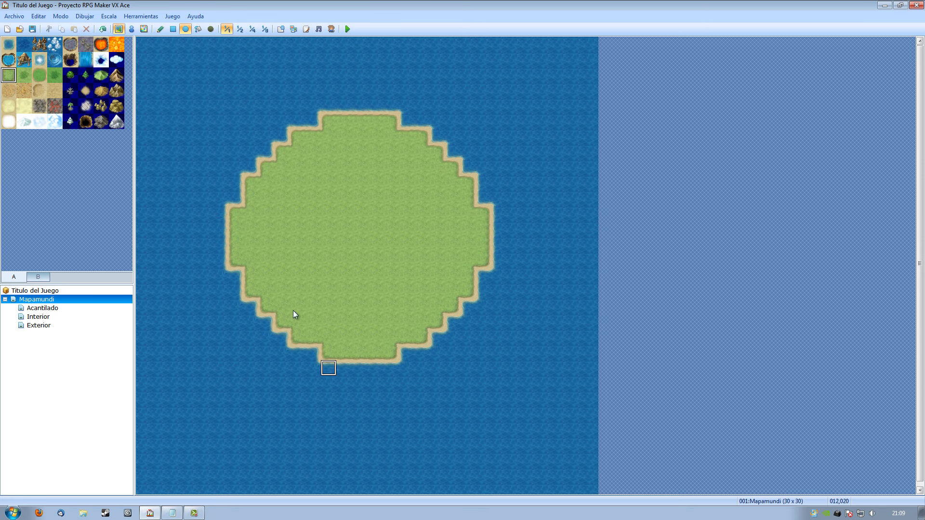
{"action": "left_click", "coordinate": [173, 29]}
{"action": "left_click_drag", "start_coordinate": [313, 348], "coordinate": [420, 407]}
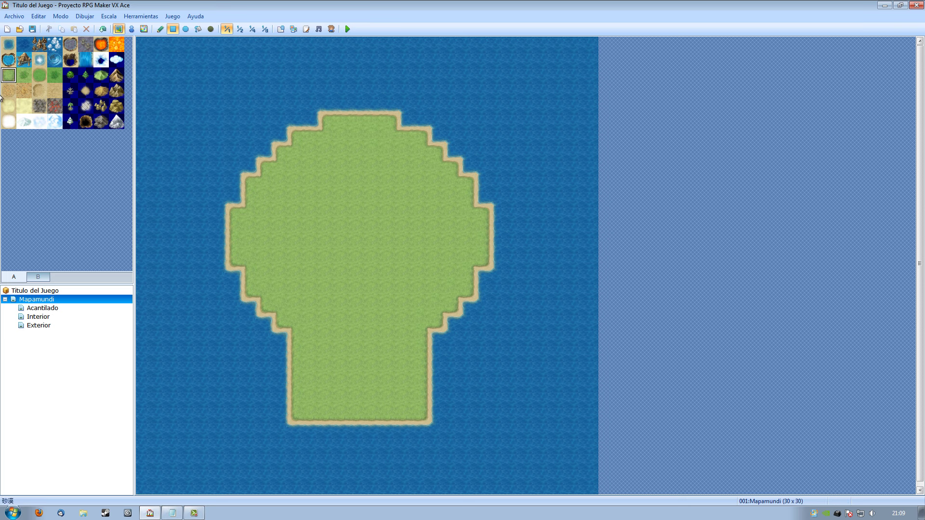
Step: Carve two eye-shaped openings into the upper half of the island with the sea tile, using the pencil
{"action": "left_click", "coordinate": [160, 31]}
{"action": "left_click", "coordinate": [9, 46]}
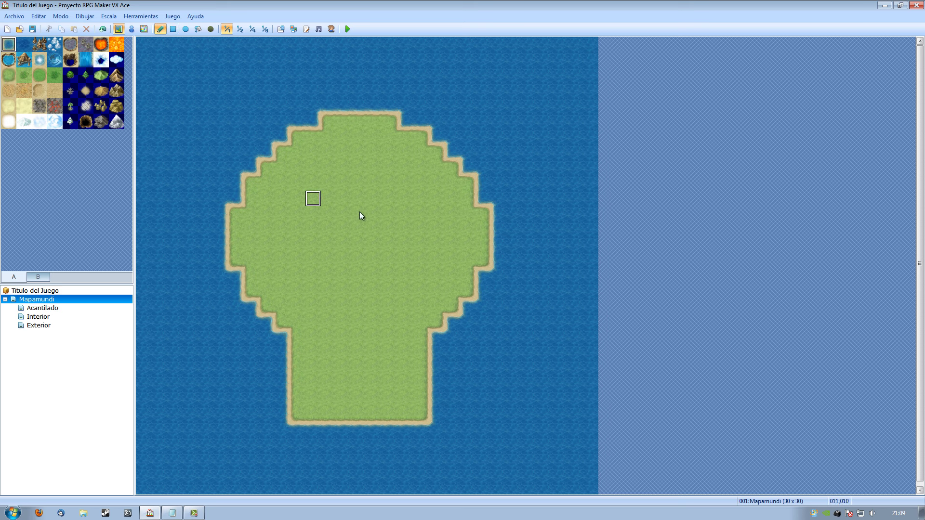
{"action": "mouse_move", "coordinate": [319, 199]}
{"action": "left_mouse_down"}
{"action": "mouse_move", "coordinate": [315, 226]}
{"action": "mouse_move", "coordinate": [296, 212]}
{"action": "left_mouse_up"}
{"action": "mouse_move", "coordinate": [391, 190]}
{"action": "left_mouse_down"}
{"action": "mouse_move", "coordinate": [391, 244]}
{"action": "mouse_move", "coordinate": [416, 241]}
{"action": "mouse_move", "coordinate": [416, 215]}
{"action": "mouse_move", "coordinate": [403, 214]}
{"action": "mouse_move", "coordinate": [405, 235]}
{"action": "left_mouse_up"}
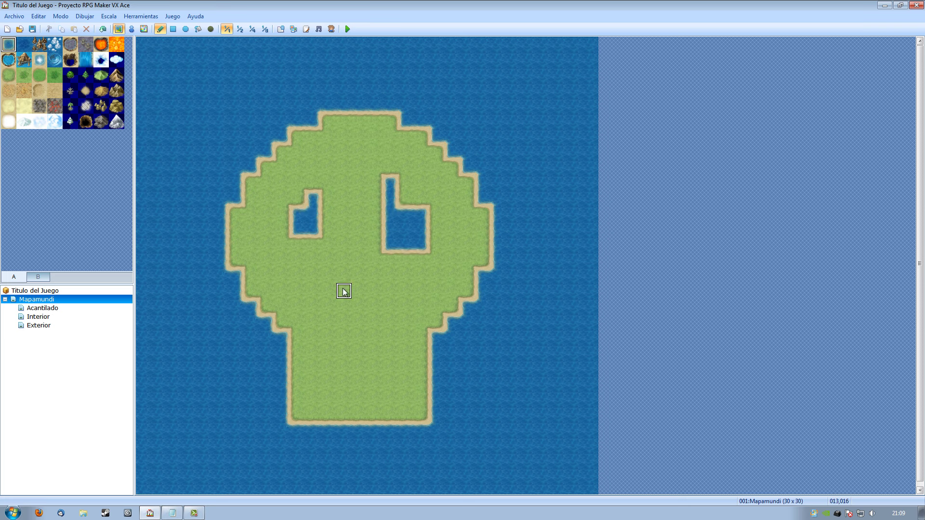
Step: Cut a one-tile-high sea channel across the island's lower block and carve four short vertical notches through it as teeth
{"action": "left_click_drag", "start_coordinate": [291, 384], "coordinate": [427, 391]}
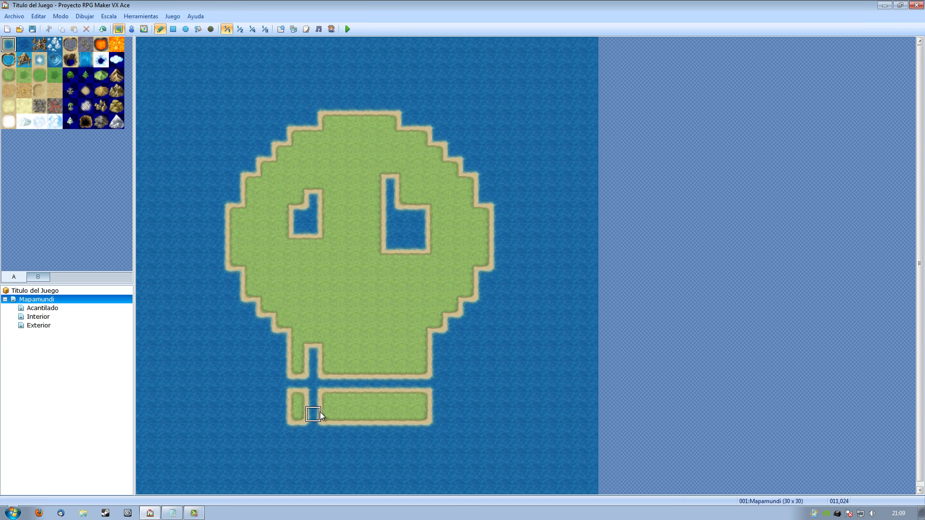
{"action": "key", "text": "ctrl+z"}
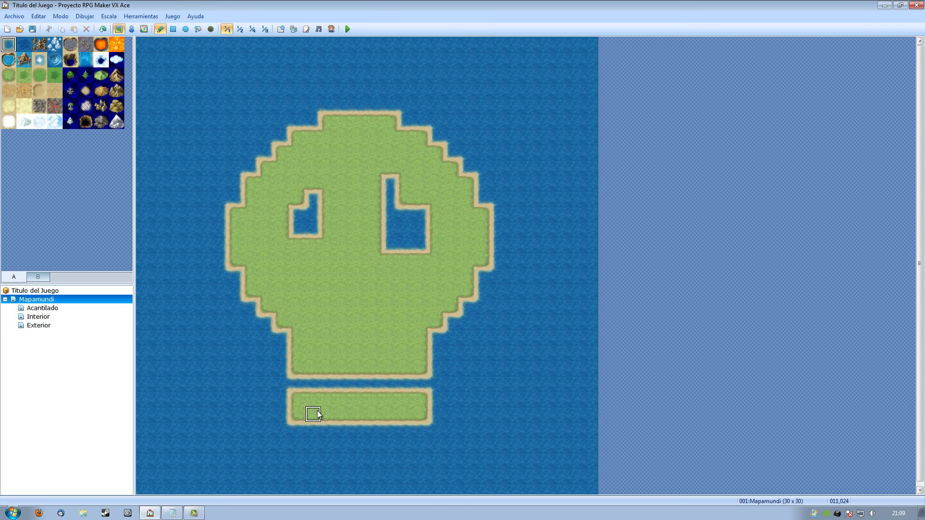
{"action": "mouse_move", "coordinate": [315, 406]}
{"action": "left_mouse_down"}
{"action": "mouse_move", "coordinate": [316, 354]}
{"action": "mouse_move", "coordinate": [316, 394]}
{"action": "left_mouse_up"}
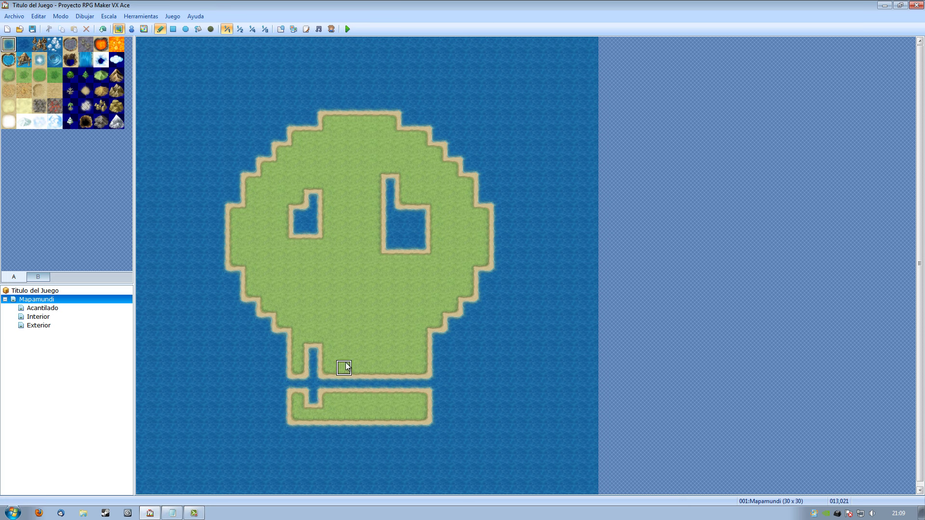
{"action": "left_click_drag", "start_coordinate": [374, 348], "coordinate": [377, 371]}
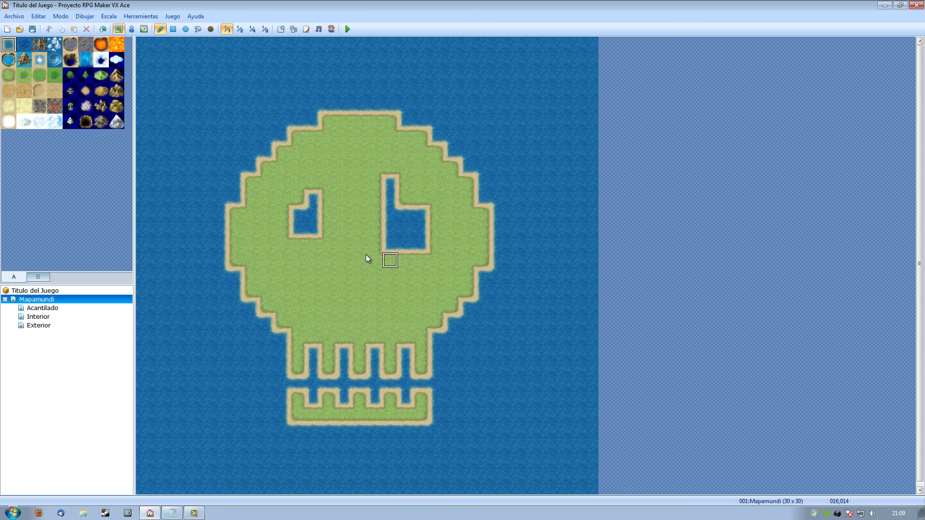
{"action": "left_click", "coordinate": [71, 76]}
{"action": "left_click", "coordinate": [12, 82]}
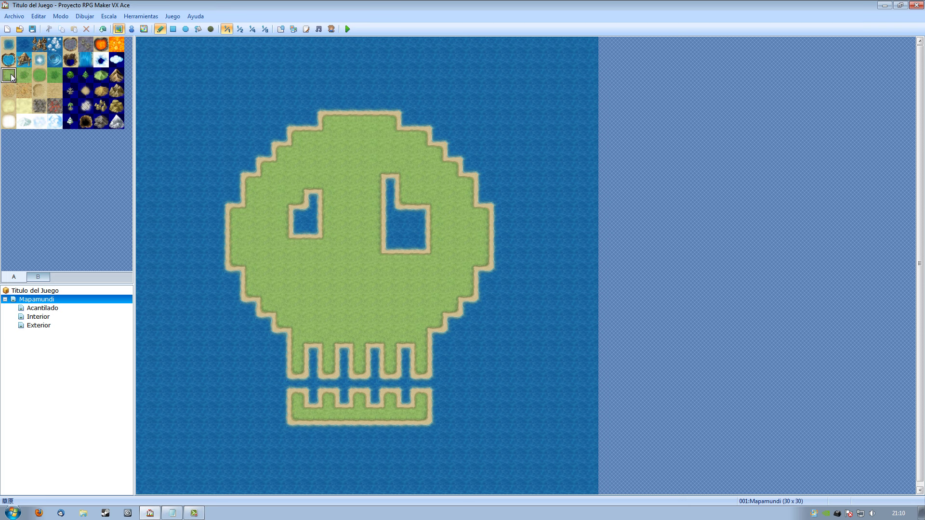
{"action": "left_click", "coordinate": [14, 91]}
{"action": "left_click", "coordinate": [12, 107]}
{"action": "left_click", "coordinate": [9, 123]}
Step: Place rock tiles in the sea at three spots around the island: northwest, southeast and northeast
{"action": "left_click", "coordinate": [39, 45]}
{"action": "left_click", "coordinate": [220, 121]}
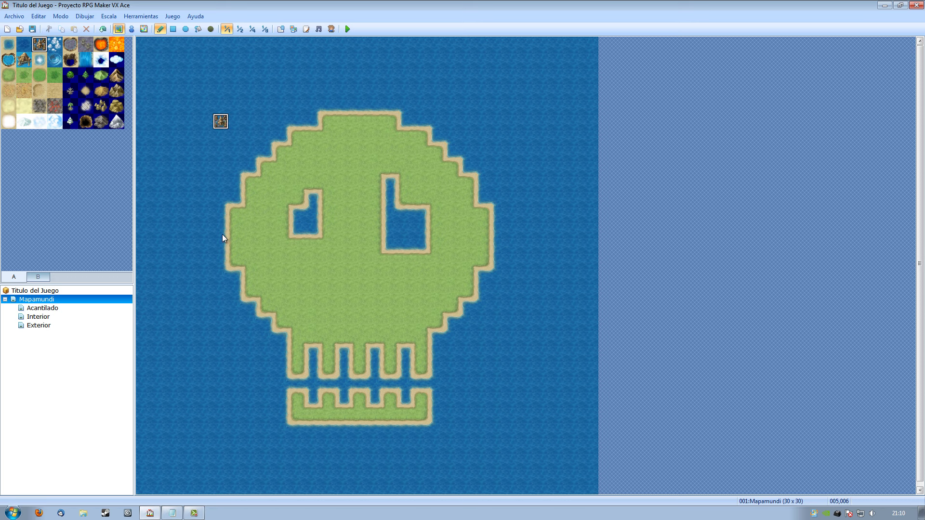
{"action": "left_click", "coordinate": [483, 368]}
{"action": "left_click", "coordinate": [498, 152]}
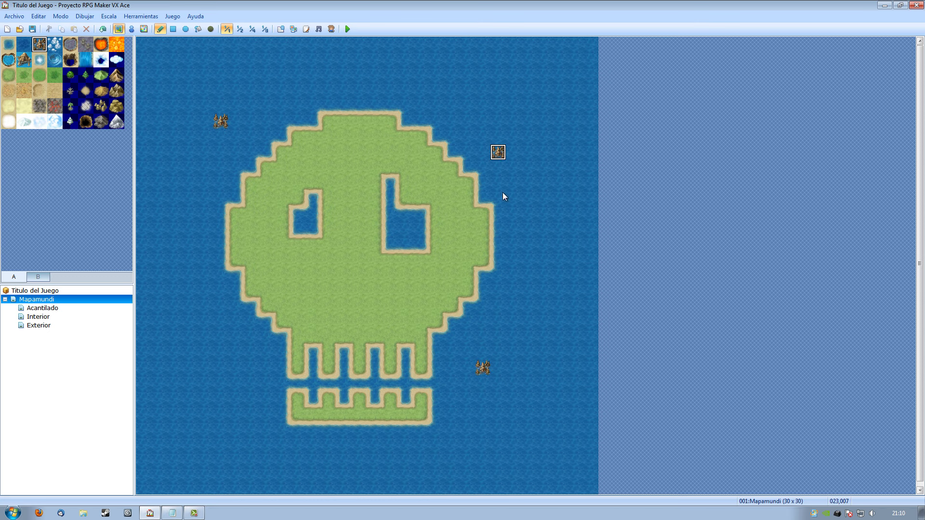
Step: Place a rock tile in the sea southwest of the island and paint a leafy forest across the island's lower-left area
{"action": "left_click", "coordinate": [236, 336]}
{"action": "left_click", "coordinate": [56, 46]}
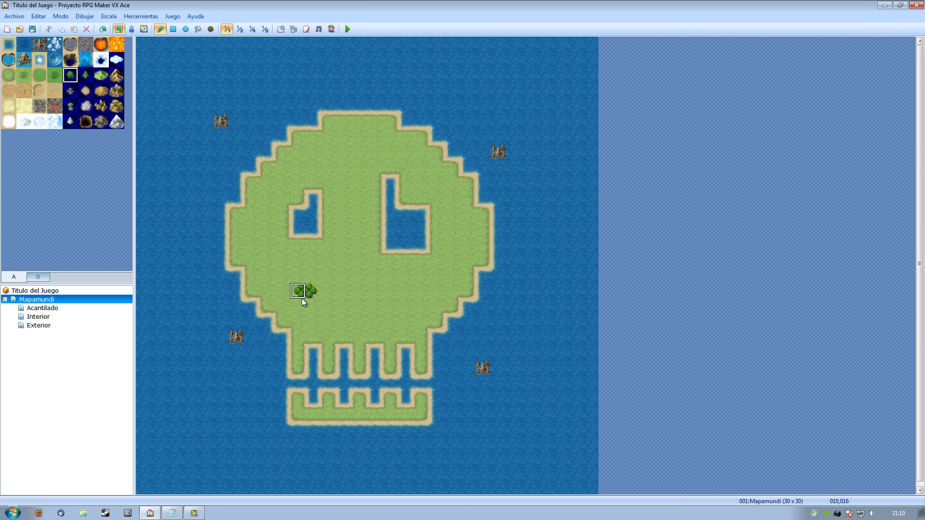
{"action": "mouse_move", "coordinate": [301, 295]}
{"action": "left_mouse_down"}
{"action": "mouse_move", "coordinate": [274, 271]}
{"action": "mouse_move", "coordinate": [308, 279]}
{"action": "left_mouse_up"}
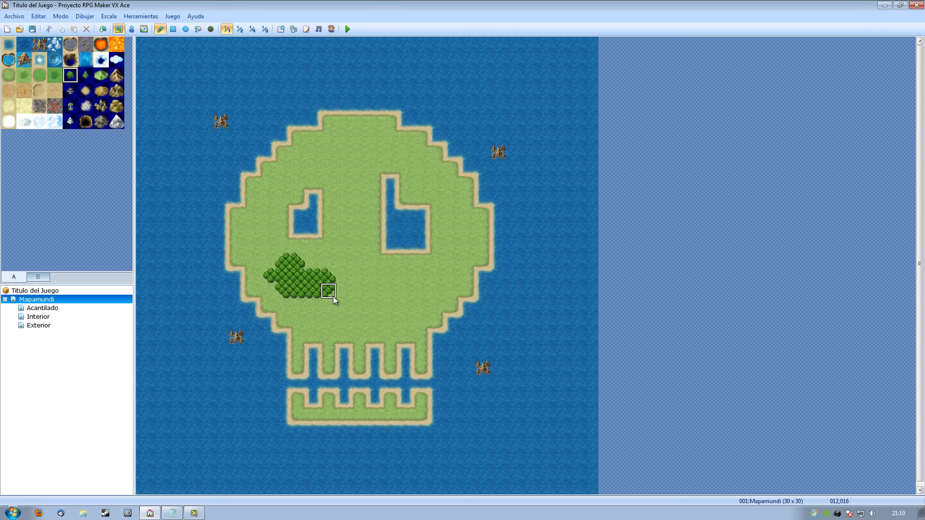
{"action": "mouse_move", "coordinate": [354, 324]}
{"action": "left_mouse_down"}
{"action": "mouse_move", "coordinate": [296, 305]}
{"action": "mouse_move", "coordinate": [310, 289]}
{"action": "left_mouse_up"}
Step: Paint a small conifer forest near the top of the island and a patch of grey dead trees at its lower right
{"action": "left_click", "coordinate": [85, 76]}
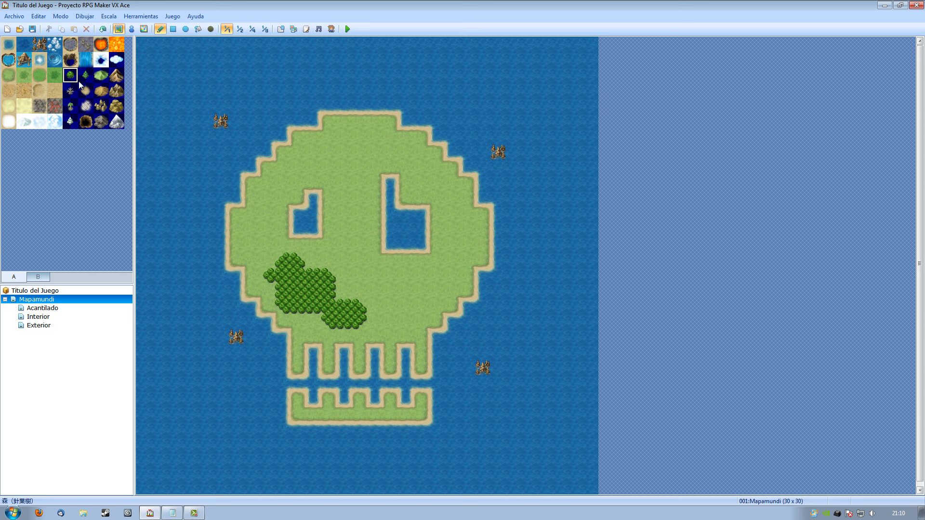
{"action": "left_click", "coordinate": [70, 90]}
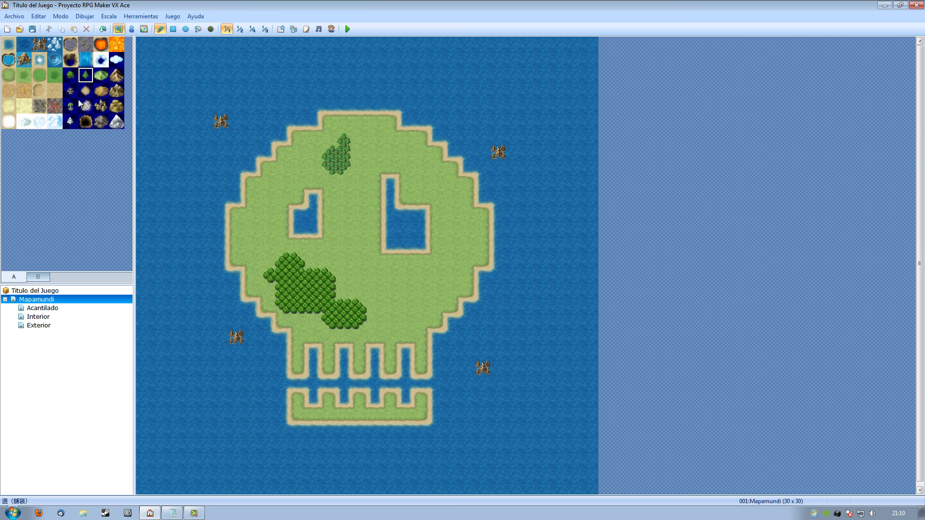
{"action": "left_click_drag", "start_coordinate": [408, 309], "coordinate": [424, 294]}
{"action": "left_click", "coordinate": [422, 291]}
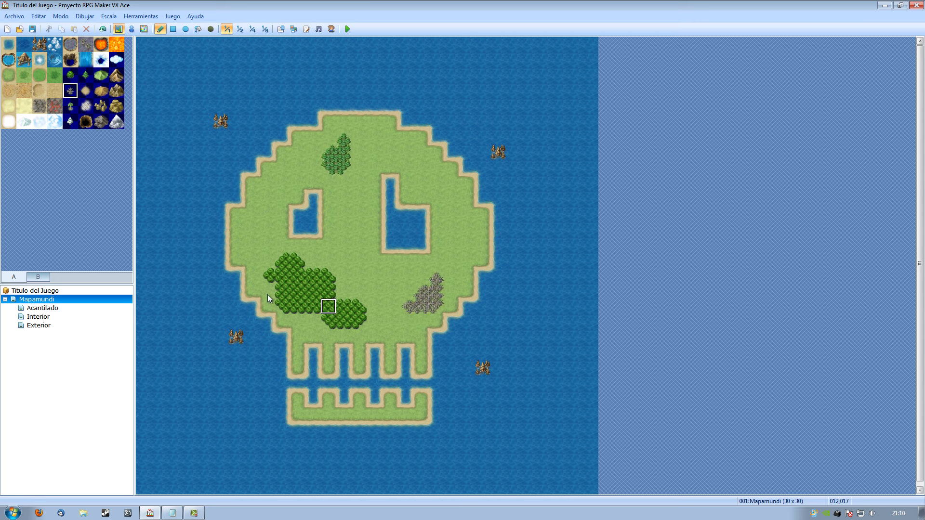
Step: Paint a brown mountain range along the island's eastern side, curving around the right eye opening
{"action": "left_click", "coordinate": [116, 76]}
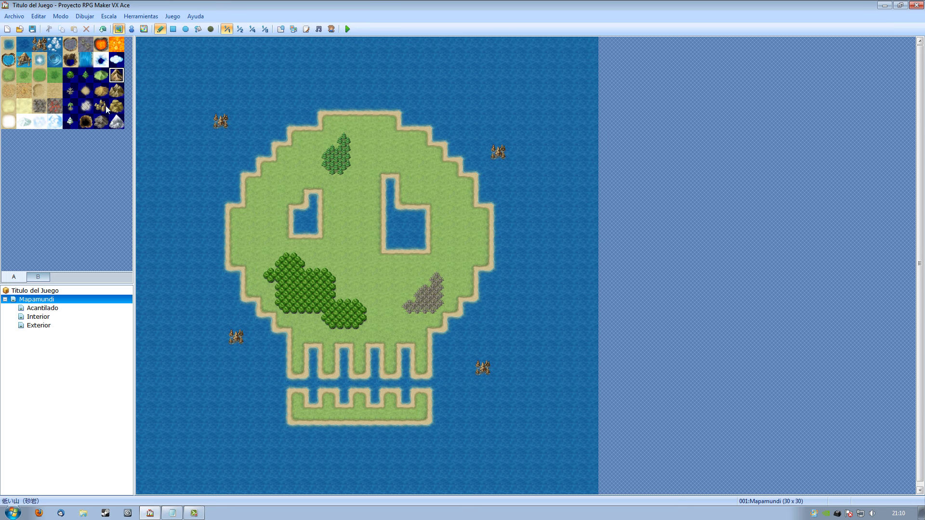
{"action": "mouse_move", "coordinate": [412, 177]}
{"action": "left_mouse_down"}
{"action": "mouse_move", "coordinate": [426, 192]}
{"action": "mouse_move", "coordinate": [415, 154]}
{"action": "mouse_move", "coordinate": [437, 193]}
{"action": "left_mouse_up"}
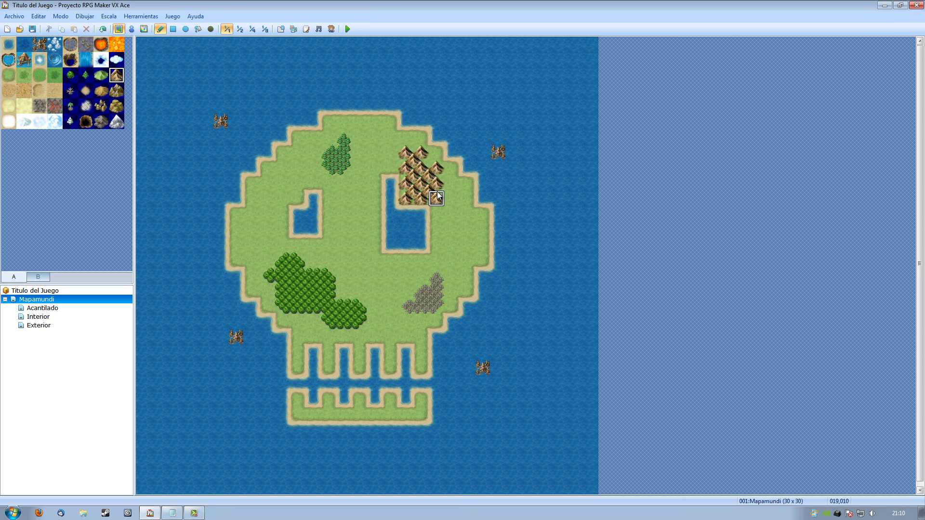
{"action": "mouse_move", "coordinate": [437, 230]}
{"action": "left_mouse_down"}
{"action": "mouse_move", "coordinate": [452, 183]}
{"action": "mouse_move", "coordinate": [456, 260]}
{"action": "mouse_move", "coordinate": [467, 229]}
{"action": "left_mouse_up"}
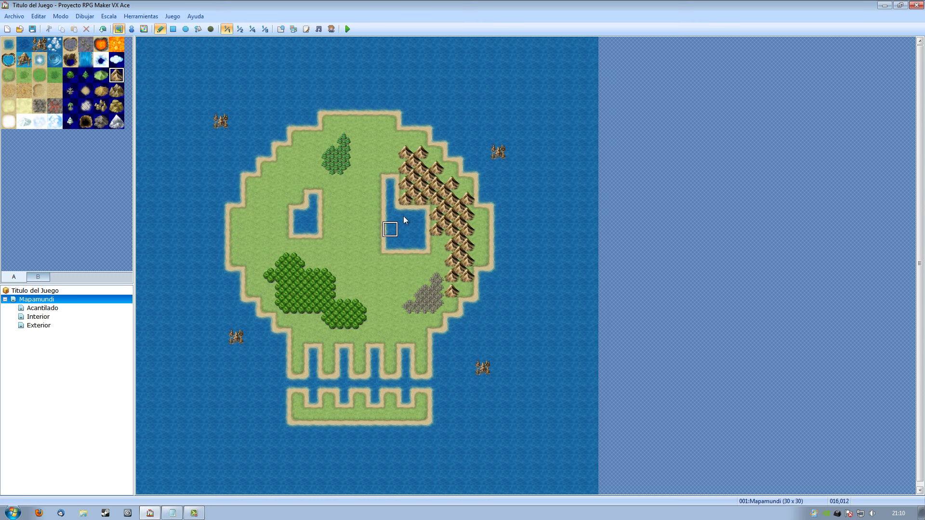
Step: Place a two-tile town with red and blue roofs on the grass between the two eye openings
{"action": "left_click", "coordinate": [37, 279]}
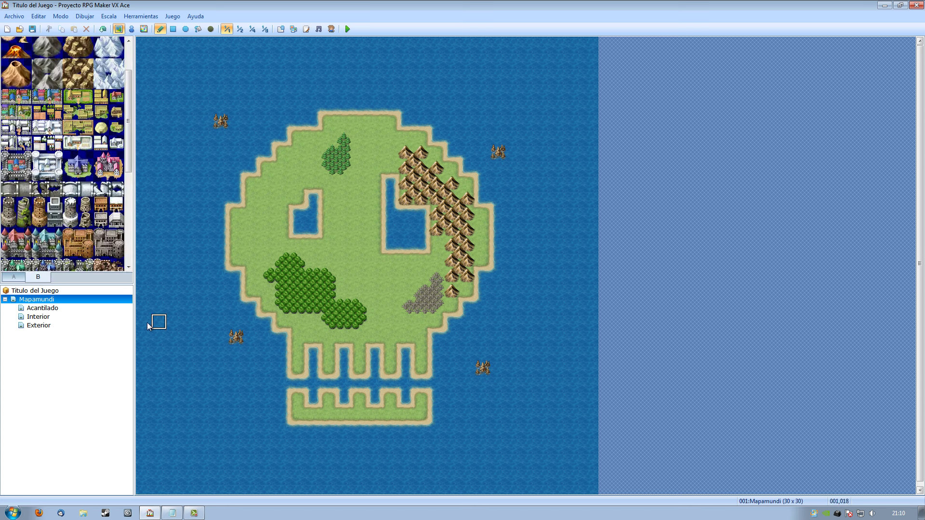
{"action": "left_click", "coordinate": [422, 293]}
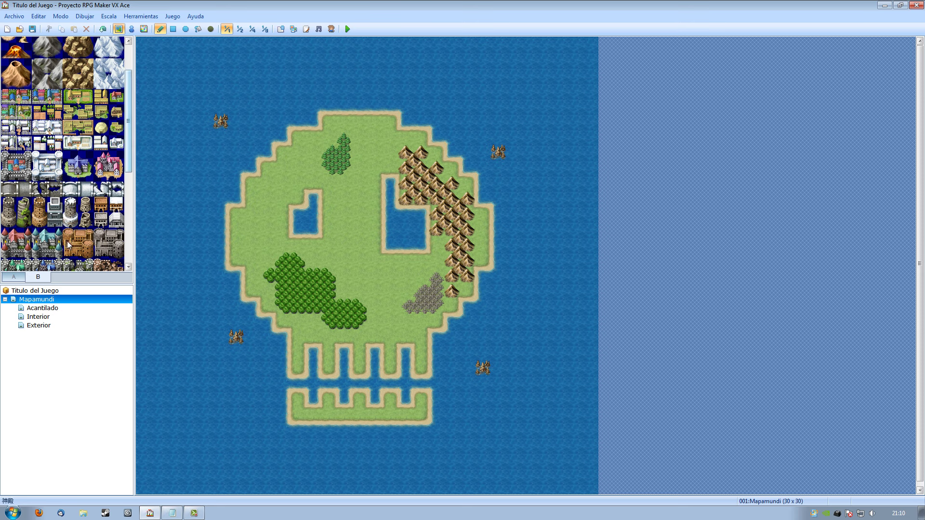
{"action": "left_click", "coordinate": [16, 278]}
{"action": "left_click", "coordinate": [46, 280]}
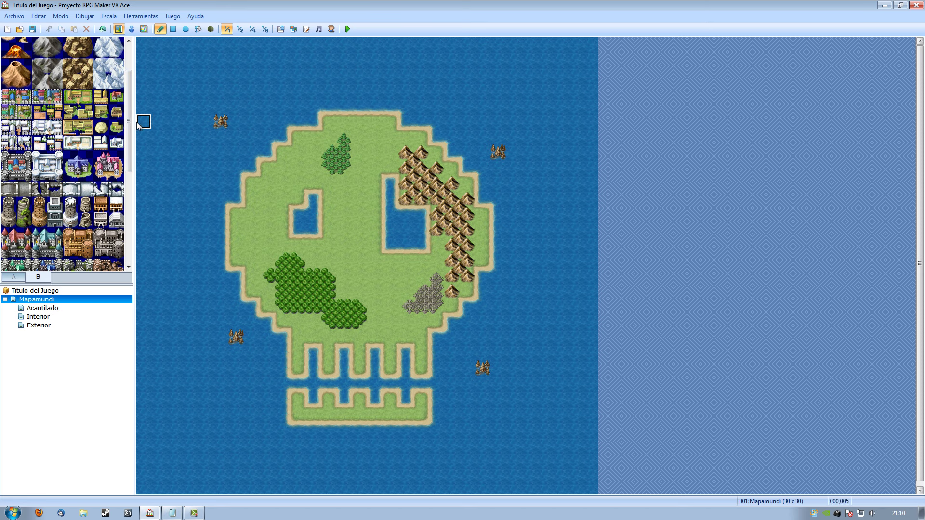
{"action": "scroll", "coordinate": [132, 110], "scroll_direction": "up", "scroll_amount": 1}
{"action": "scroll", "coordinate": [132, 110], "scroll_direction": "down", "scroll_amount": 2}
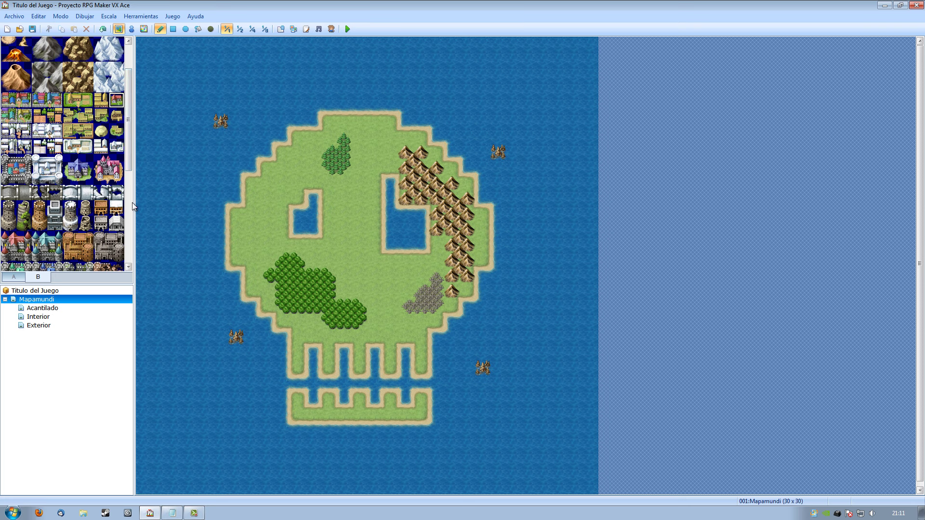
{"action": "left_click", "coordinate": [19, 103]}
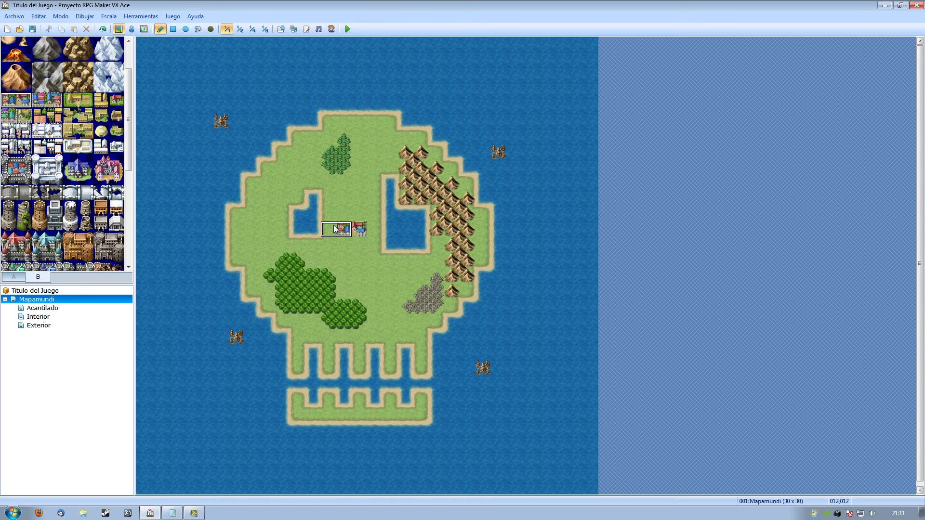
Step: Place the vine-covered stone tower at the top of the island, northeast of the conifer forest
{"action": "scroll", "coordinate": [130, 109], "scroll_direction": "down", "scroll_amount": 3}
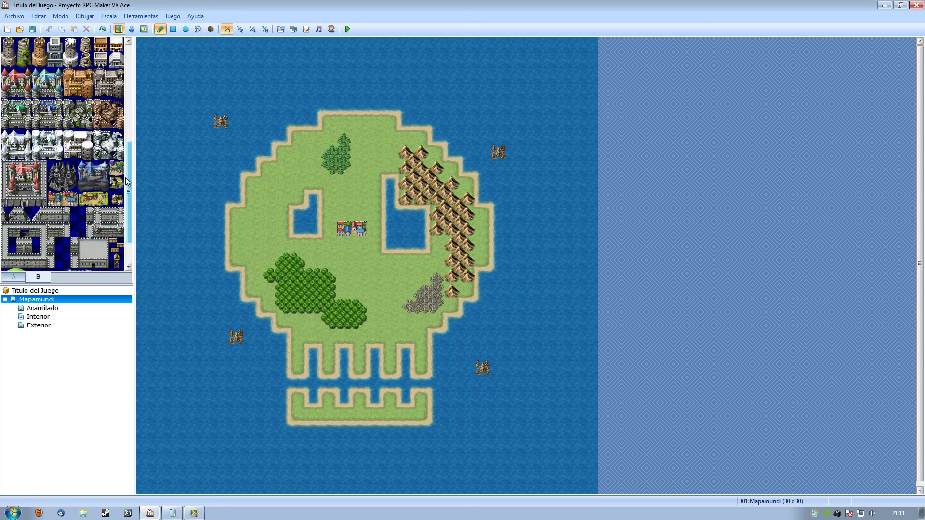
{"action": "left_click_drag", "start_coordinate": [39, 145], "coordinate": [24, 159]}
{"action": "left_click", "coordinate": [373, 123]}
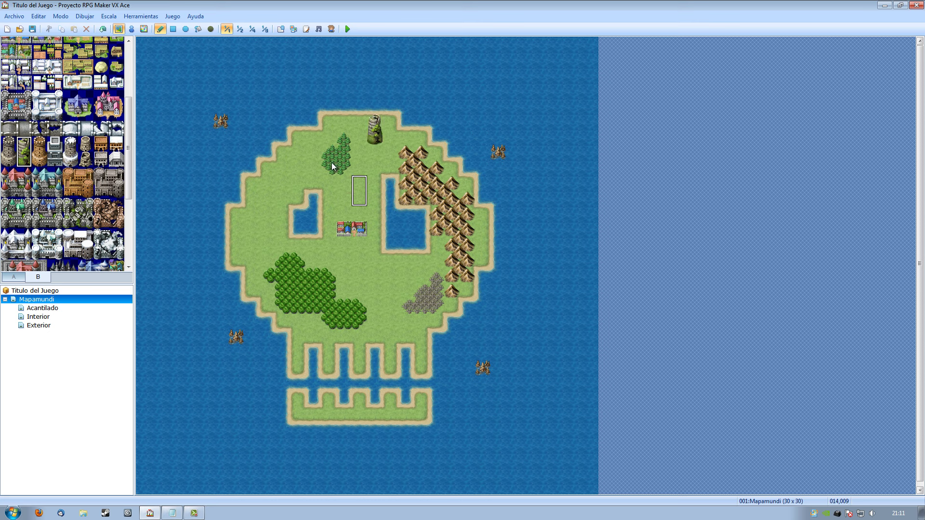
Step: Place a floating island with its shadow in the sea southwest of the skull, with a small white building on top
{"action": "left_click_drag", "start_coordinate": [131, 126], "coordinate": [135, 219]}
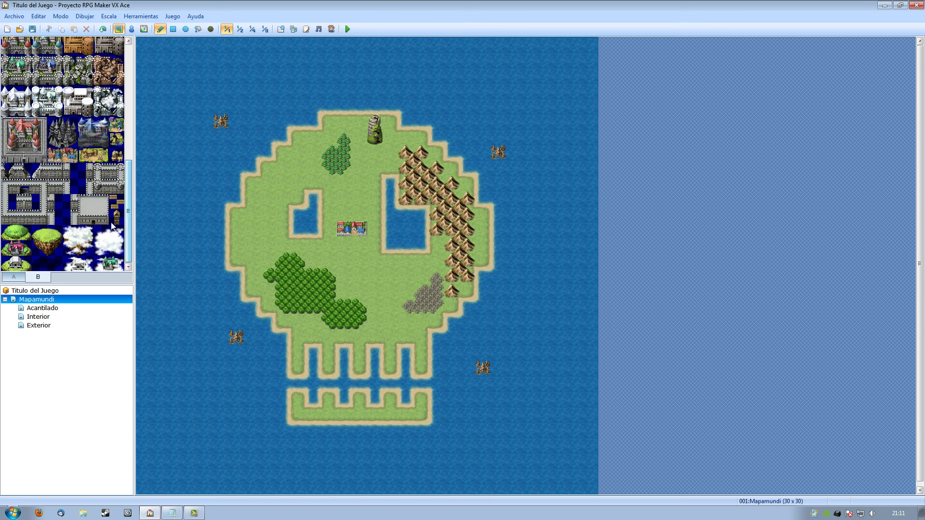
{"action": "left_click", "coordinate": [48, 240]}
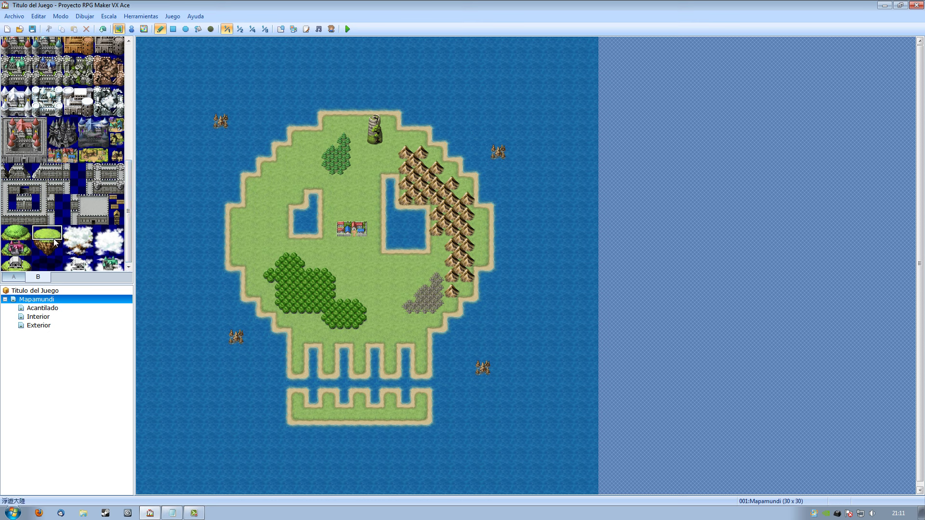
{"action": "left_click", "coordinate": [178, 380]}
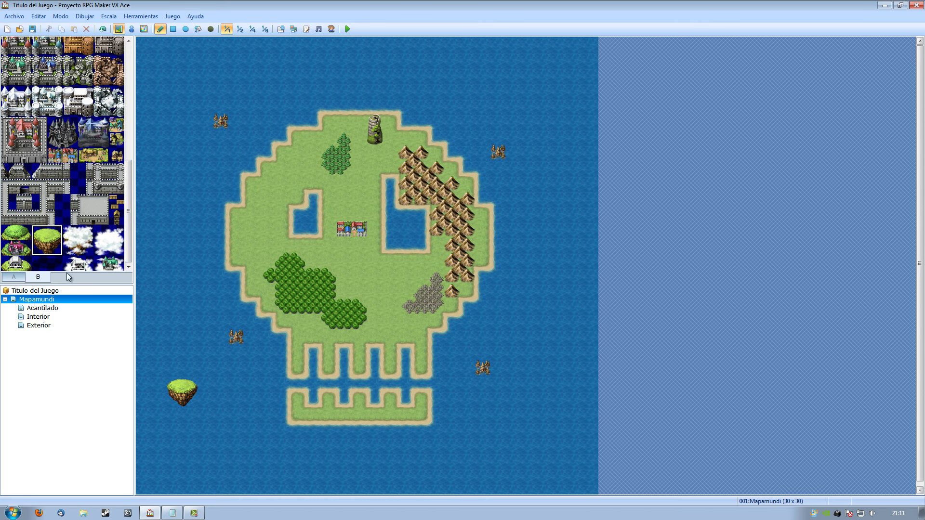
{"action": "left_click", "coordinate": [48, 264]}
{"action": "left_click", "coordinate": [177, 418]}
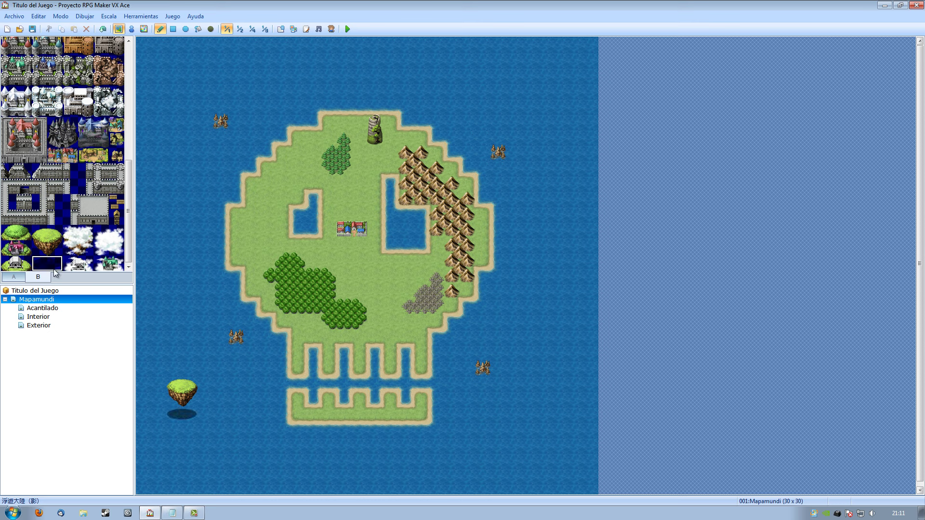
{"action": "left_click", "coordinate": [16, 263]}
{"action": "left_click", "coordinate": [181, 384]}
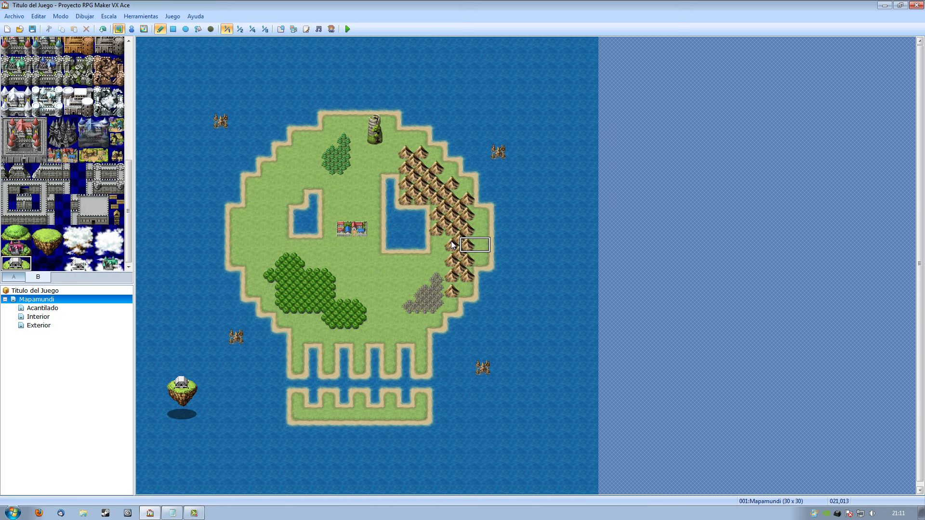
Step: Open the Interior map and review its map properties, accepting them as they are
{"action": "left_click", "coordinate": [51, 317]}
{"action": "right_click", "coordinate": [44, 319]}
{"action": "left_click", "coordinate": [91, 326]}
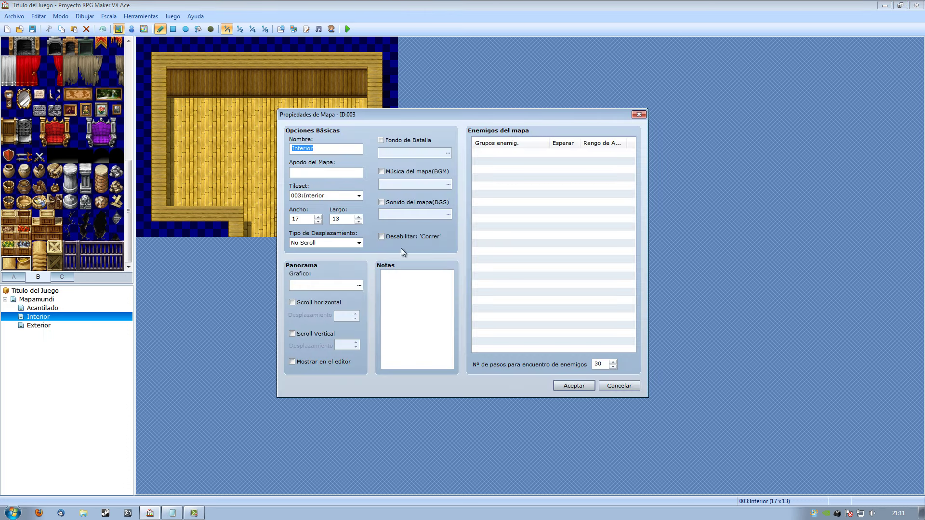
{"action": "left_click", "coordinate": [574, 386]}
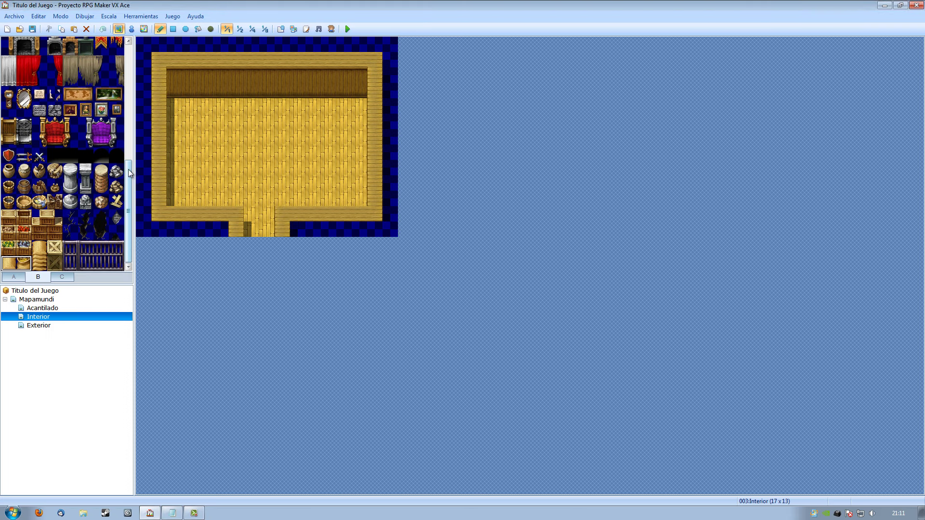
Step: Hang two sword decorations, one above the other, on the left part of the room's back wall and a shield beside the upper one
{"action": "left_click_drag", "start_coordinate": [130, 195], "coordinate": [135, 247]}
{"action": "left_click", "coordinate": [14, 277]}
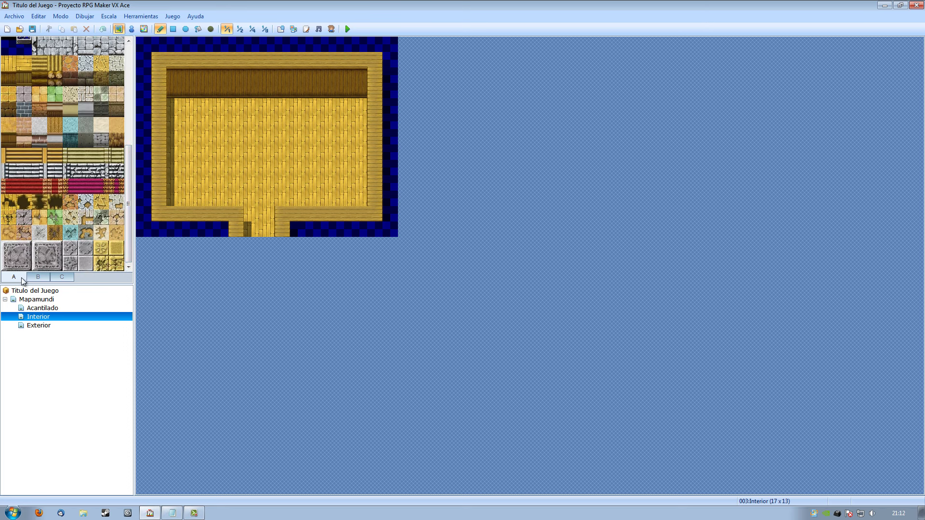
{"action": "left_click", "coordinate": [41, 279]}
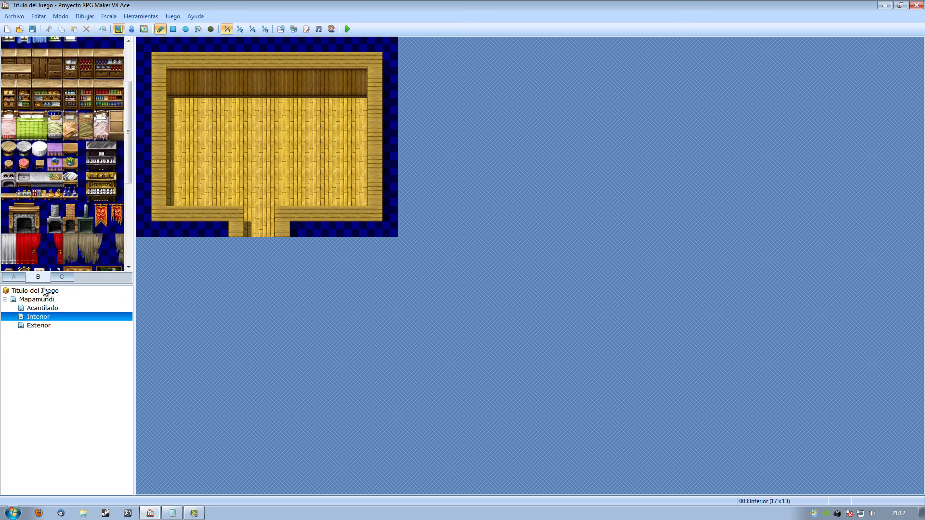
{"action": "left_click_drag", "start_coordinate": [111, 163], "coordinate": [83, 147]}
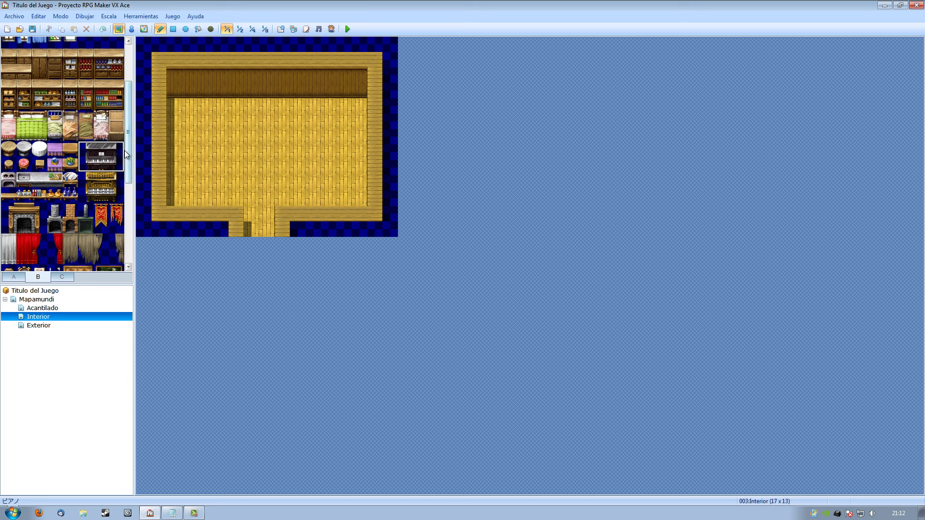
{"action": "left_click_drag", "start_coordinate": [129, 170], "coordinate": [134, 240]}
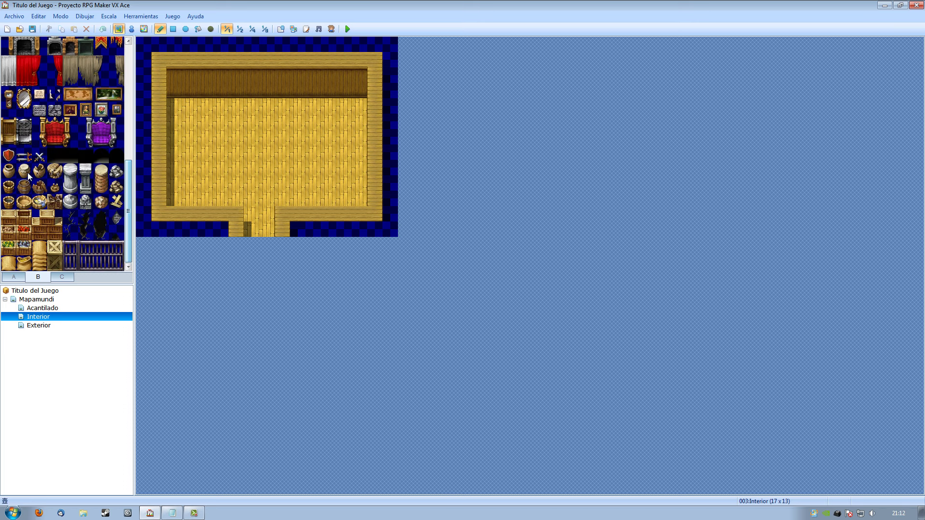
{"action": "left_click", "coordinate": [24, 155]}
{"action": "left_click", "coordinate": [205, 76]}
{"action": "left_click", "coordinate": [205, 92]}
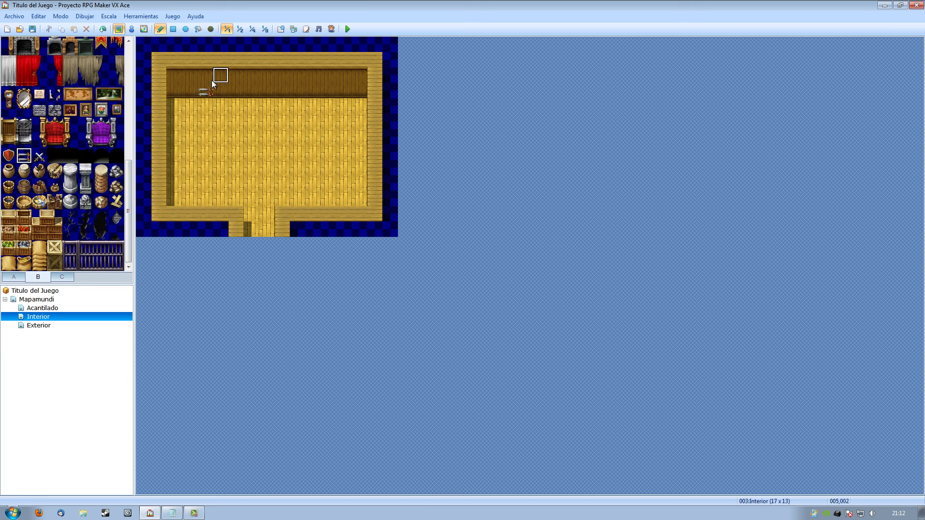
{"action": "left_click", "coordinate": [9, 155]}
{"action": "left_click", "coordinate": [221, 77]}
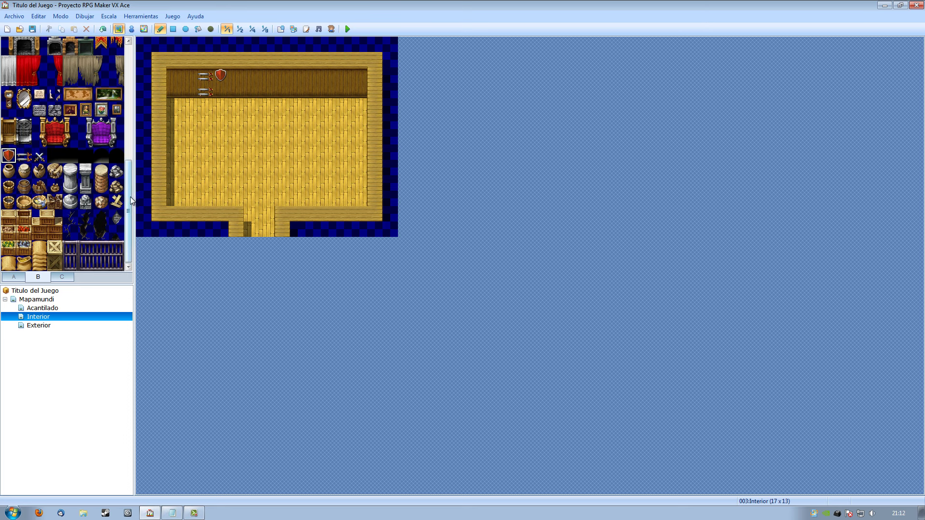
Step: Draw a U-shaped counter about 10 tiles wide and 5 tiles tall with the brown table tile, open toward the back wall
{"action": "left_click_drag", "start_coordinate": [129, 200], "coordinate": [130, 113]}
{"action": "left_click", "coordinate": [13, 277]}
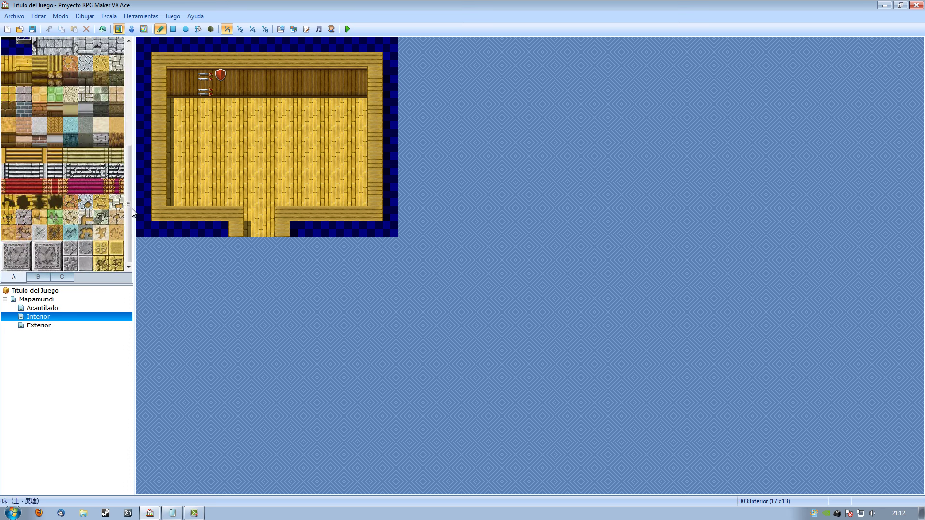
{"action": "left_click_drag", "start_coordinate": [130, 169], "coordinate": [111, 74]}
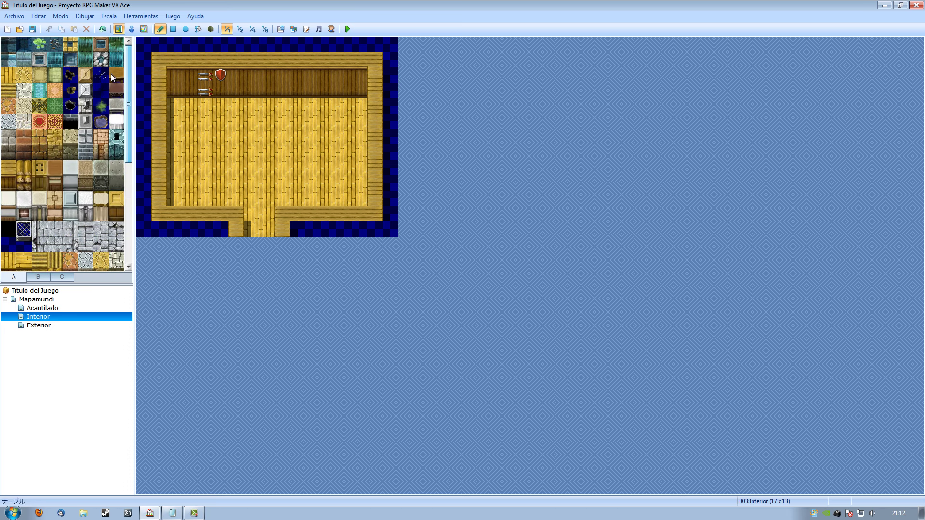
{"action": "left_click", "coordinate": [112, 75]}
{"action": "left_click_drag", "start_coordinate": [192, 133], "coordinate": [191, 104]}
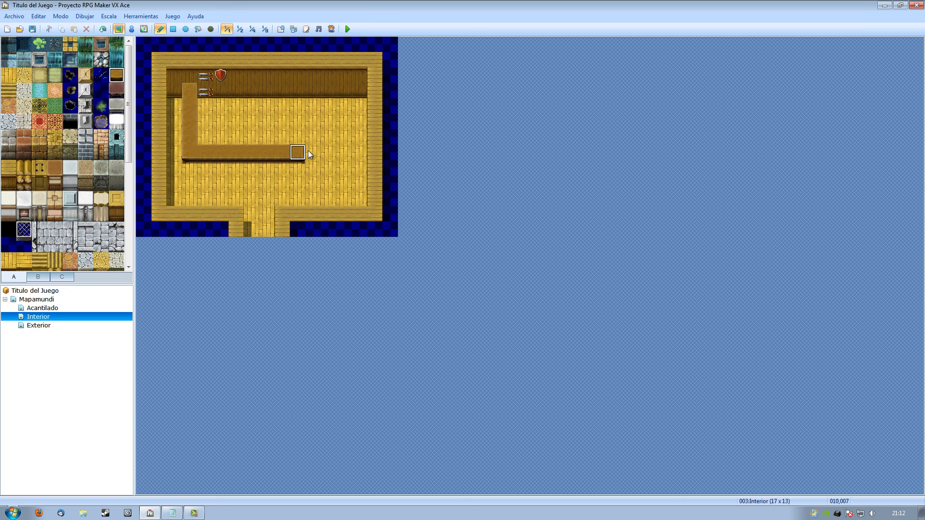
{"action": "left_click", "coordinate": [326, 93]}
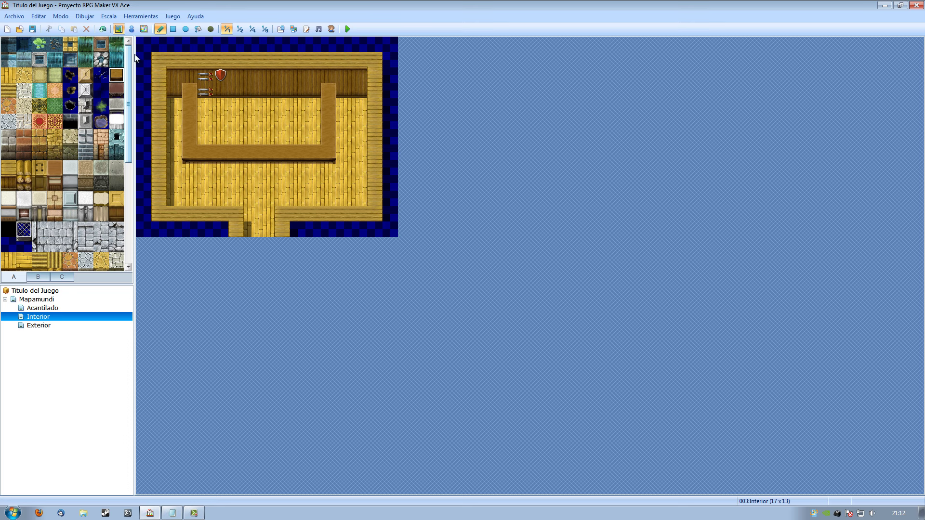
Step: Place a silver suit of armor and a brown one below it along the room's east wall, beside the counter
{"action": "left_click", "coordinate": [38, 276]}
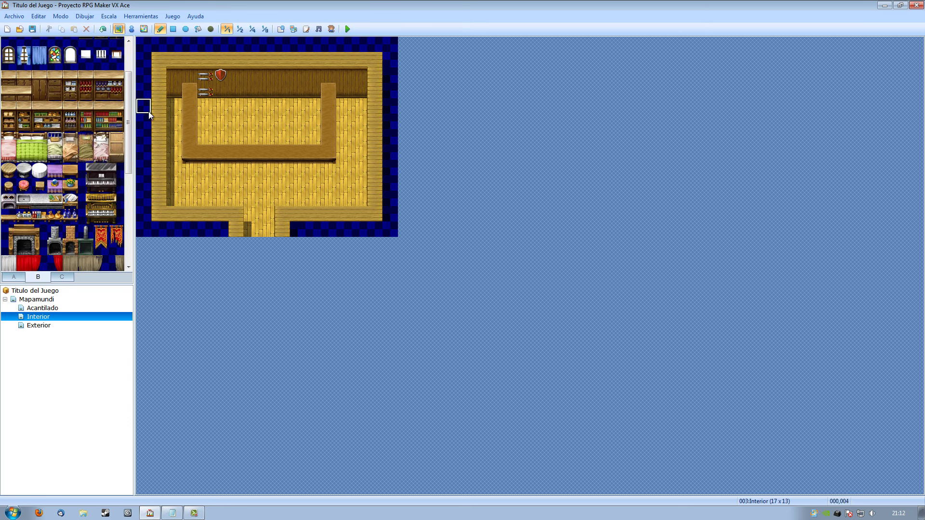
{"action": "left_click_drag", "start_coordinate": [129, 153], "coordinate": [130, 247]}
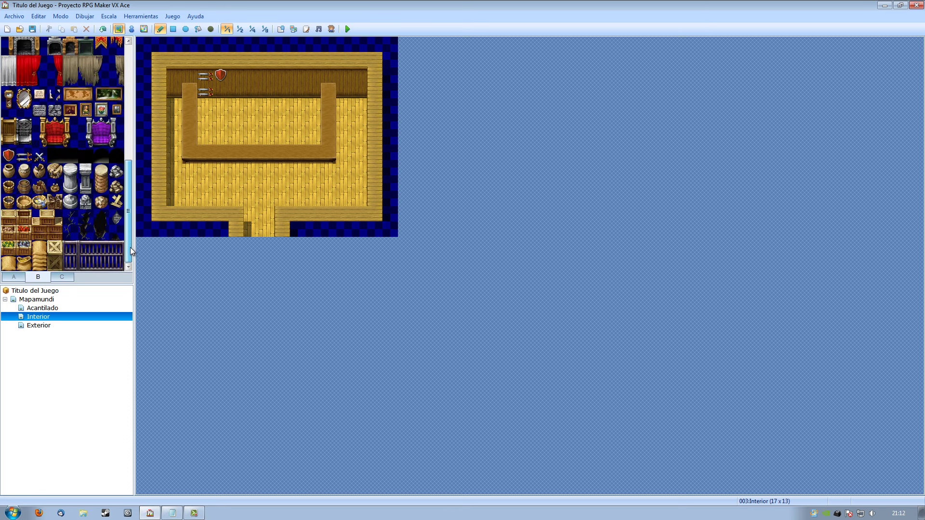
{"action": "left_click", "coordinate": [63, 276]}
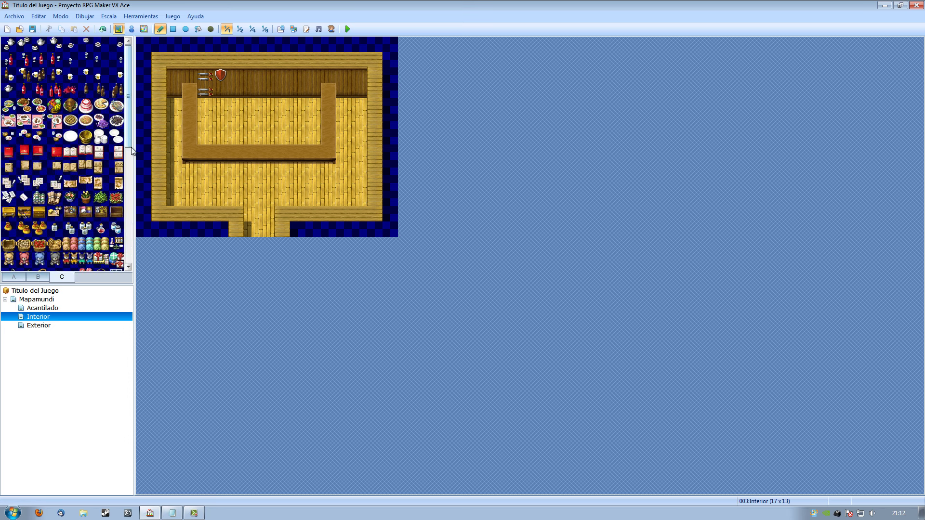
{"action": "left_click_drag", "start_coordinate": [130, 144], "coordinate": [130, 236]}
{"action": "left_click", "coordinate": [8, 163]}
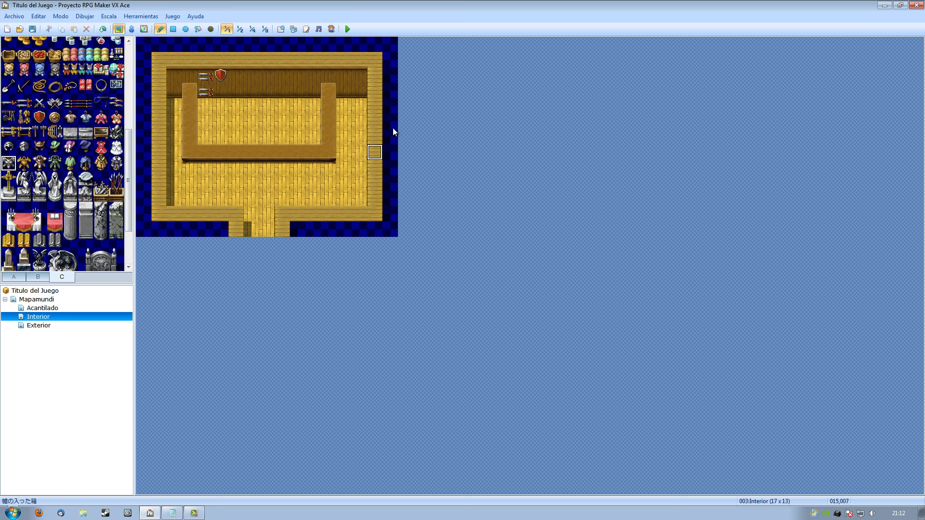
{"action": "left_click", "coordinate": [359, 106]}
{"action": "left_click", "coordinate": [23, 163]}
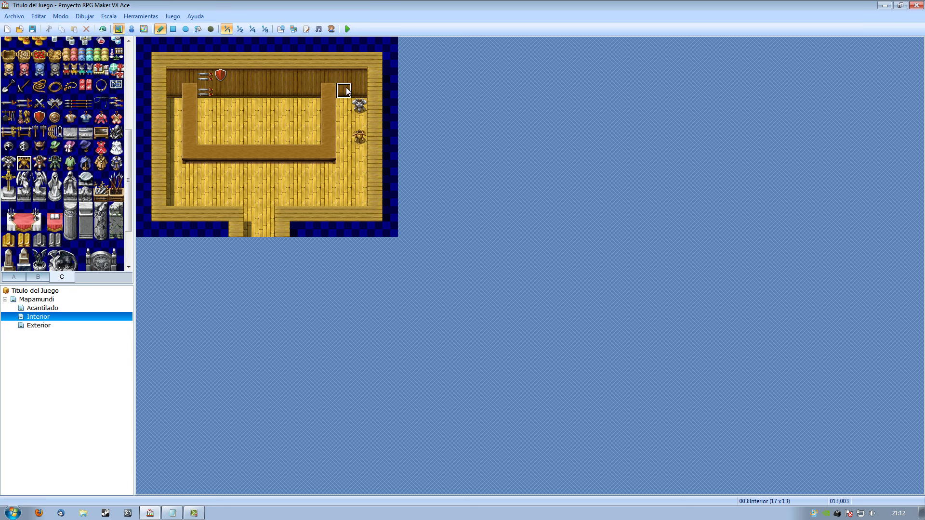
Step: Display goods on the counter: a green hat at its southwest corner, a brown helmet, a sword rack and a blue teddy bear
{"action": "left_click", "coordinate": [55, 148]}
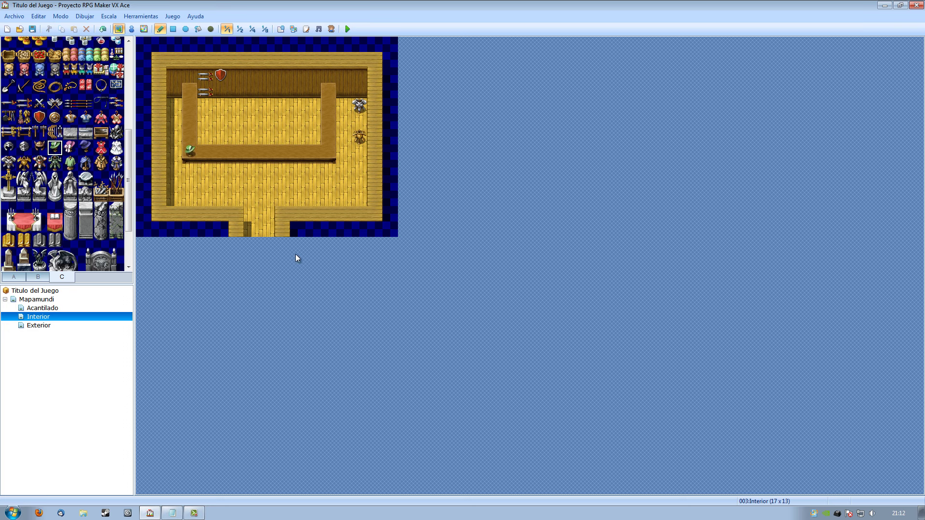
{"action": "left_click", "coordinate": [38, 148]}
{"action": "left_click", "coordinate": [13, 278]}
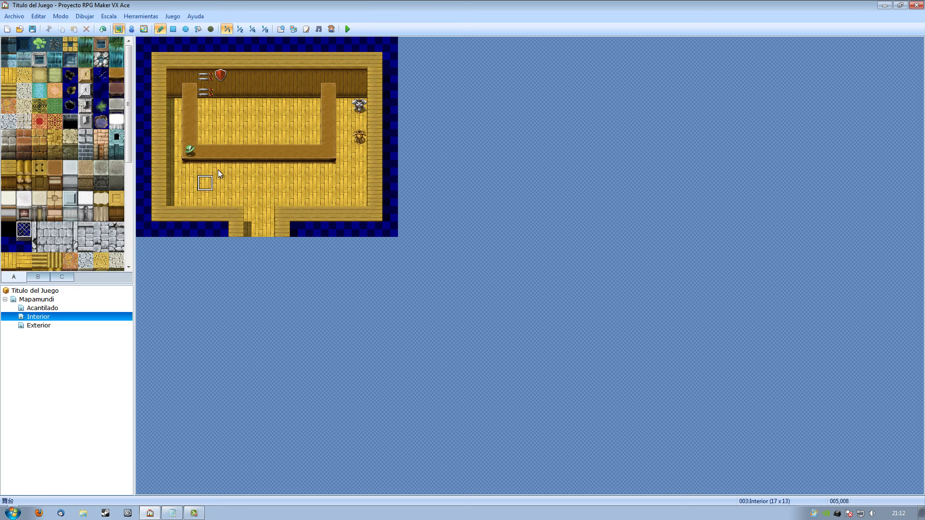
{"action": "left_click", "coordinate": [61, 278]}
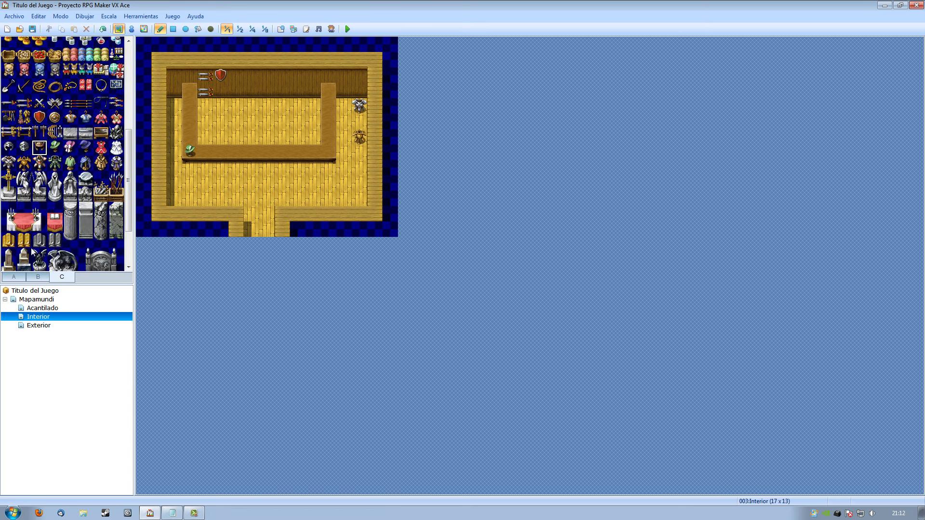
{"action": "left_click", "coordinate": [251, 152]}
{"action": "left_click", "coordinate": [9, 131]}
{"action": "left_click", "coordinate": [313, 152]}
{"action": "left_click", "coordinate": [39, 70]}
{"action": "left_click", "coordinate": [329, 106]}
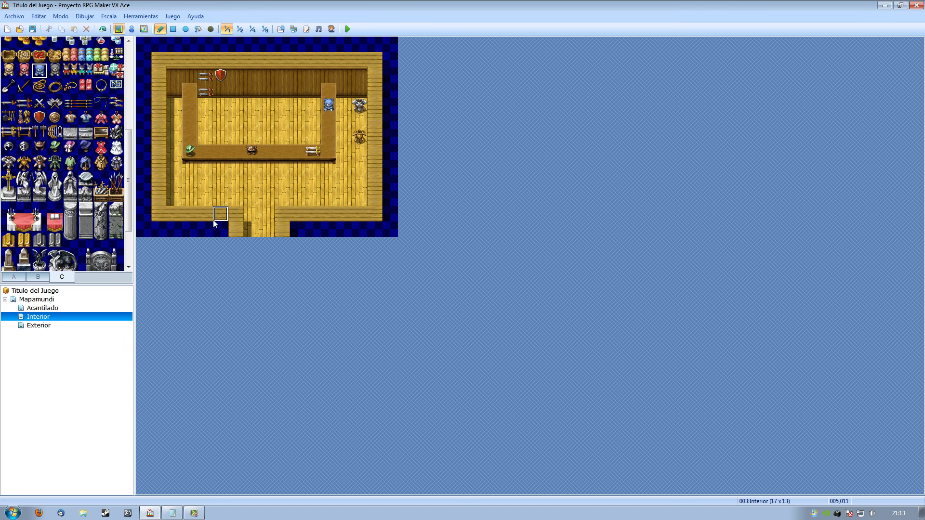
{"action": "scroll", "coordinate": [129, 266], "scroll_direction": "down", "scroll_amount": 3}
{"action": "scroll", "coordinate": [135, 159], "scroll_direction": "up", "scroll_amount": 10}
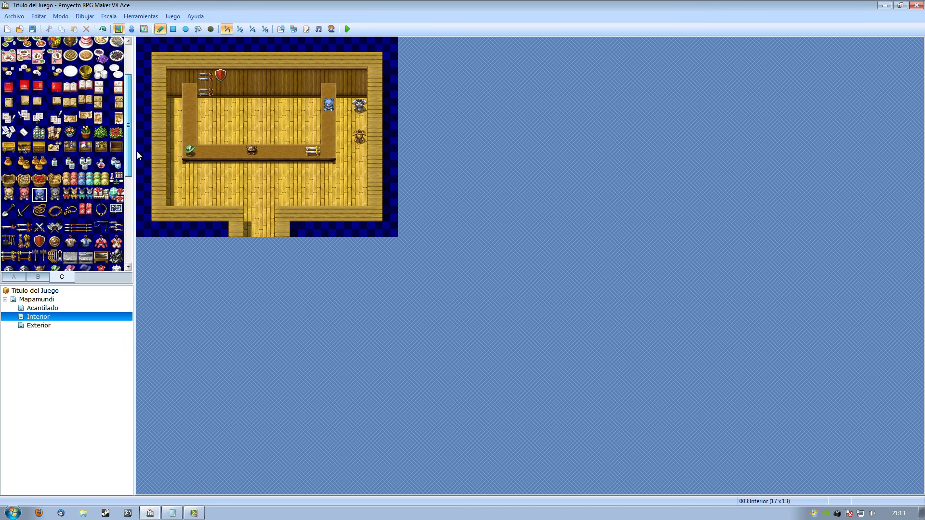
{"action": "scroll", "coordinate": [137, 151], "scroll_direction": "down", "scroll_amount": 3}
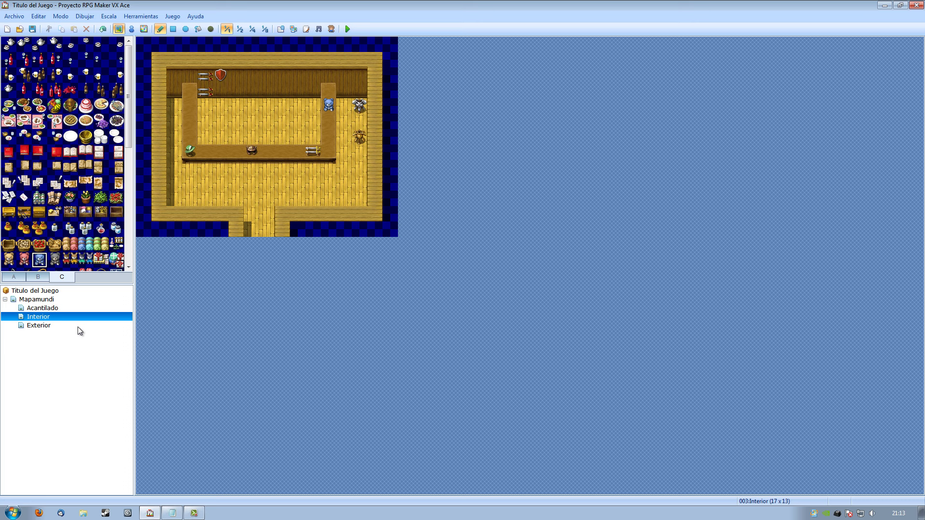
Step: Open the Exterior map and fill the whole area with the plain grass tile
{"action": "left_click", "coordinate": [49, 325]}
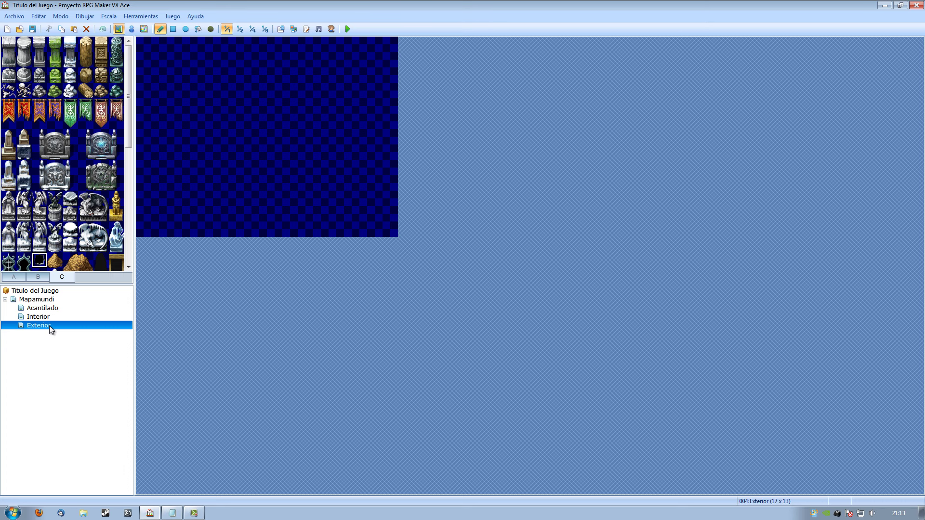
{"action": "left_click", "coordinate": [13, 276]}
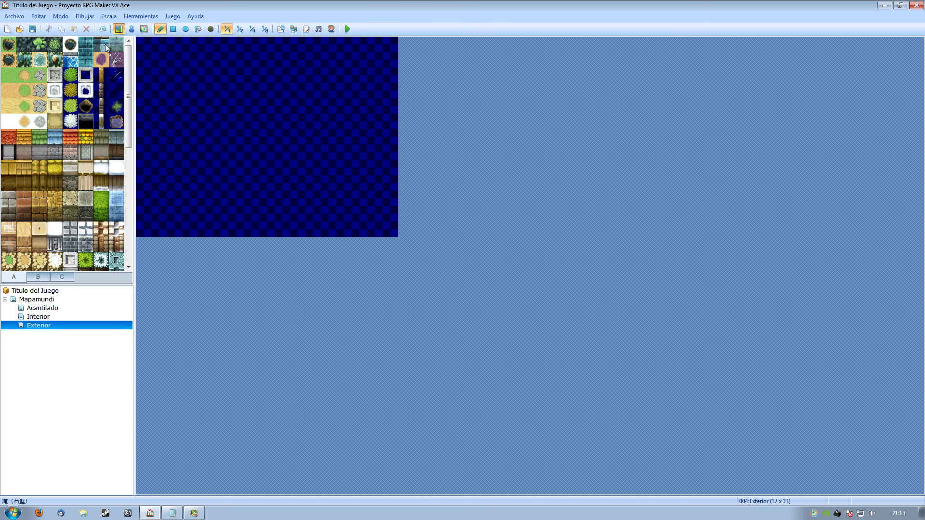
{"action": "left_click", "coordinate": [198, 29]}
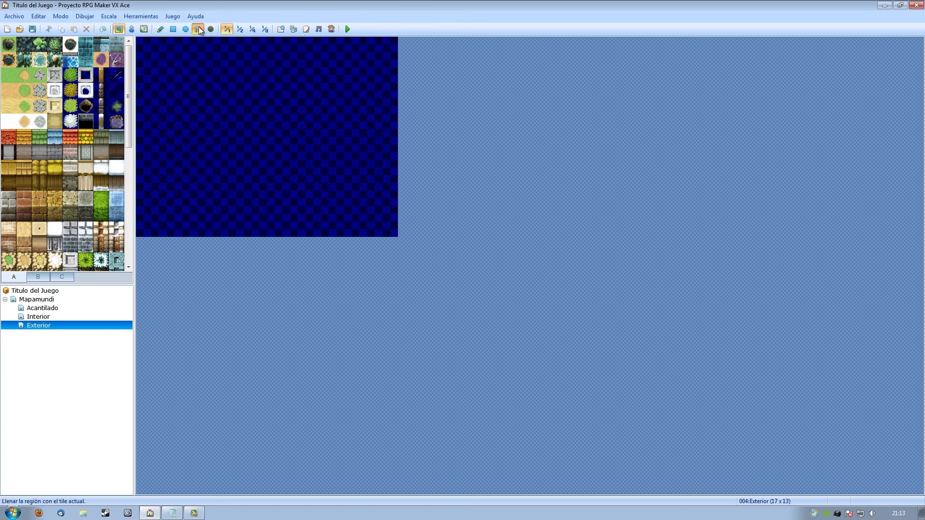
{"action": "left_click", "coordinate": [15, 76]}
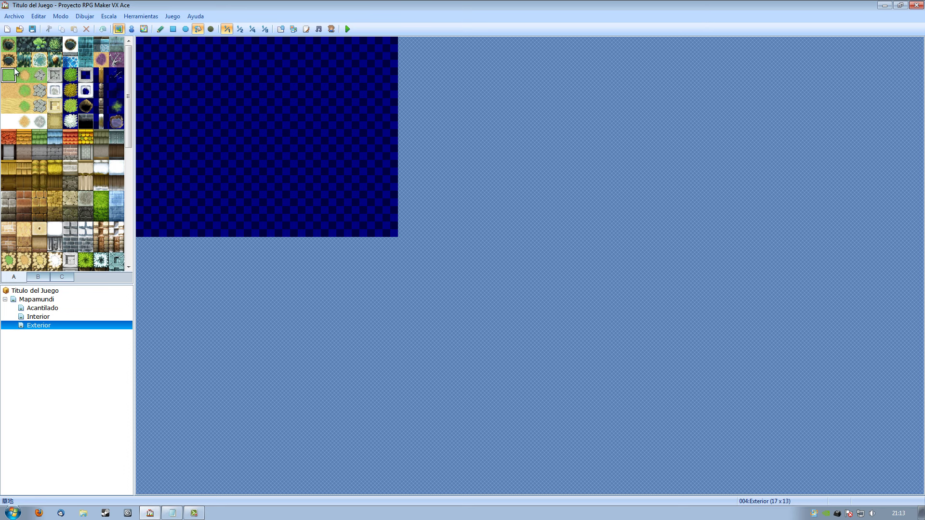
{"action": "left_click", "coordinate": [224, 129]}
Step: Draw a one-tile-wide stone path from the south edge, branching northwest and northeast
{"action": "left_click", "coordinate": [158, 30]}
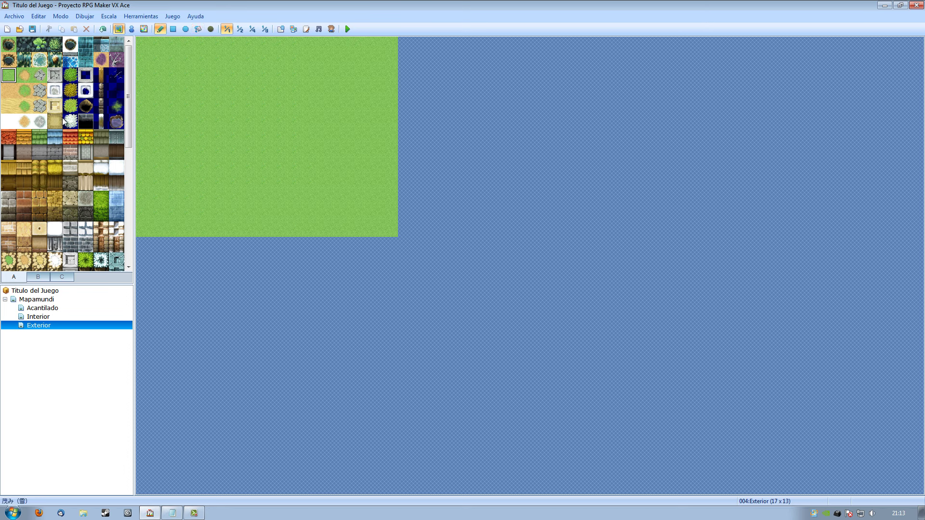
{"action": "left_click", "coordinate": [40, 76]}
{"action": "mouse_move", "coordinate": [251, 230]}
{"action": "left_mouse_down"}
{"action": "mouse_move", "coordinate": [256, 165]}
{"action": "mouse_move", "coordinate": [200, 158]}
{"action": "mouse_move", "coordinate": [190, 139]}
{"action": "left_mouse_up"}
{"action": "mouse_move", "coordinate": [252, 184]}
{"action": "left_mouse_down"}
{"action": "mouse_move", "coordinate": [333, 180]}
{"action": "mouse_move", "coordinate": [335, 143]}
{"action": "left_mouse_up"}
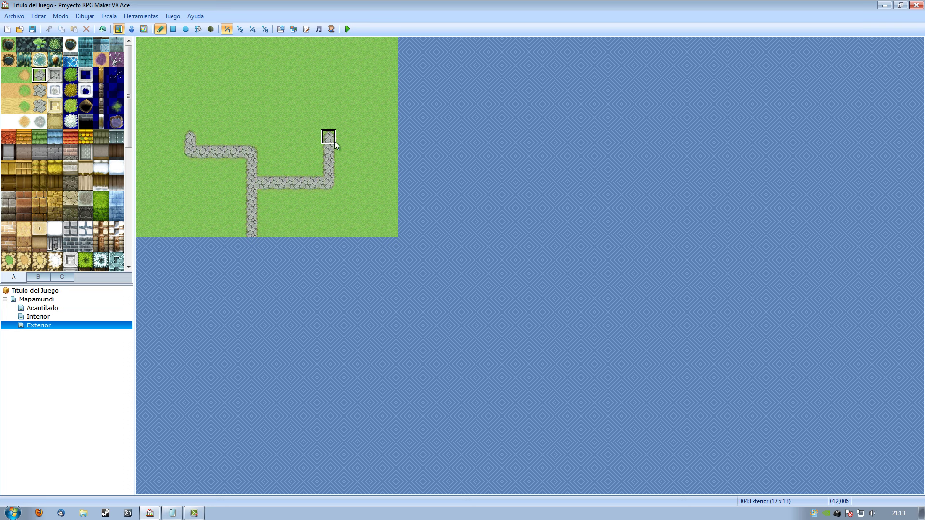
Step: Start a house above the path's west branch with a gray wall row 5 tiles wide and a red roof row above it
{"action": "left_click", "coordinate": [4, 155]}
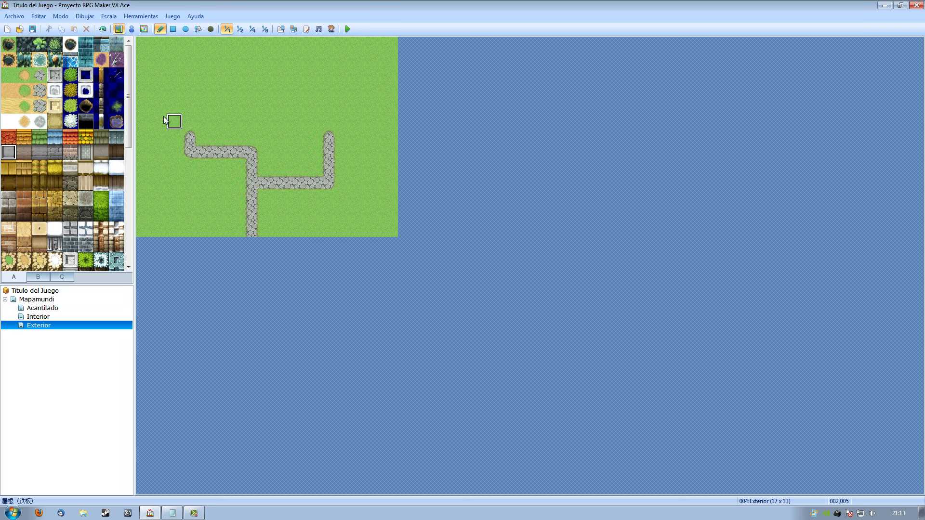
{"action": "left_click_drag", "start_coordinate": [159, 120], "coordinate": [221, 120]}
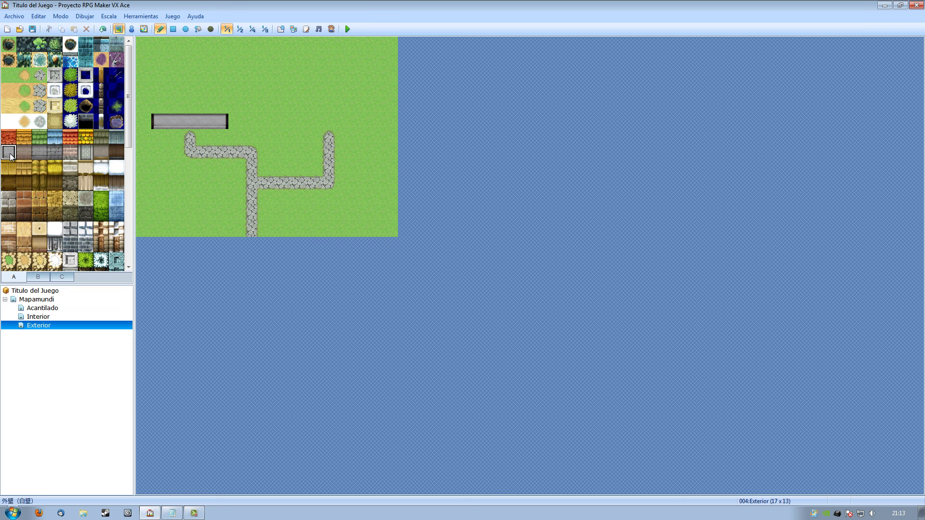
{"action": "left_click", "coordinate": [8, 137]}
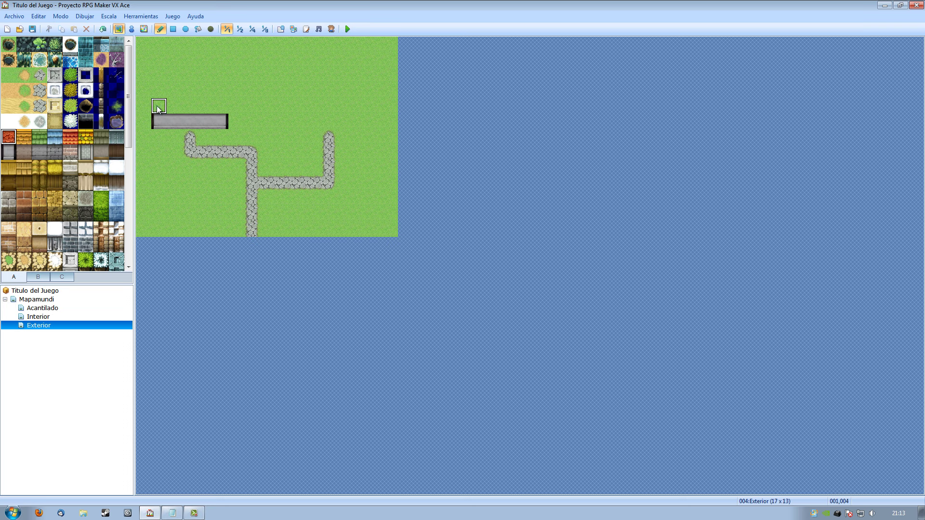
{"action": "left_click_drag", "start_coordinate": [159, 107], "coordinate": [221, 105]}
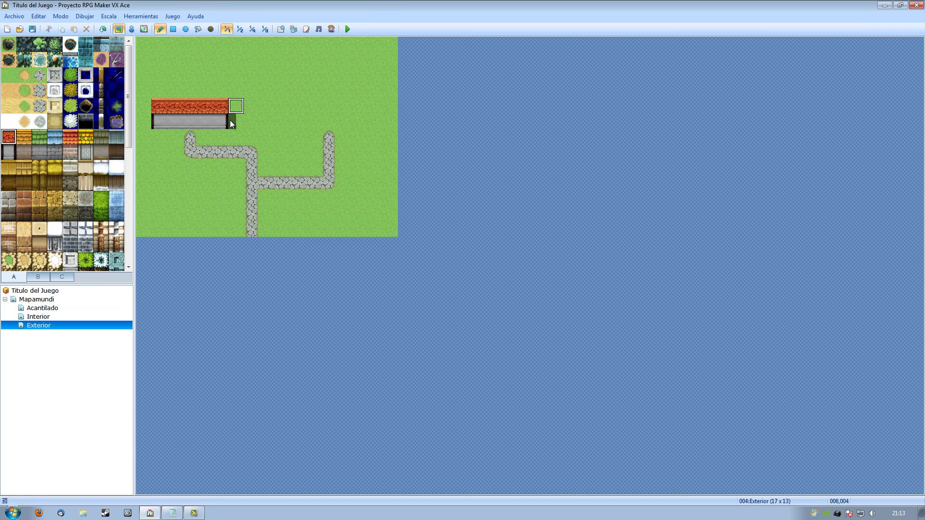
Step: Extend the house with a second gray wall row below and a second red roof row above
{"action": "left_click", "coordinate": [9, 152]}
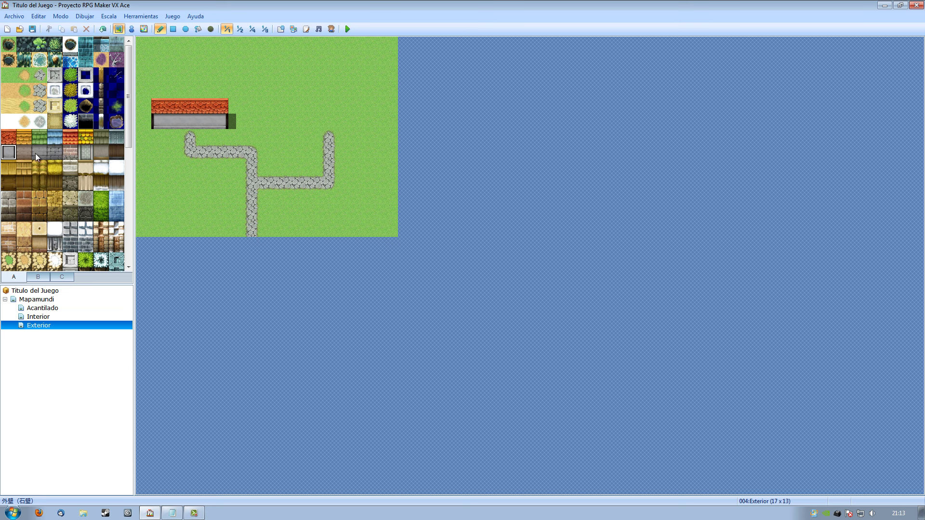
{"action": "left_click", "coordinate": [159, 136]}
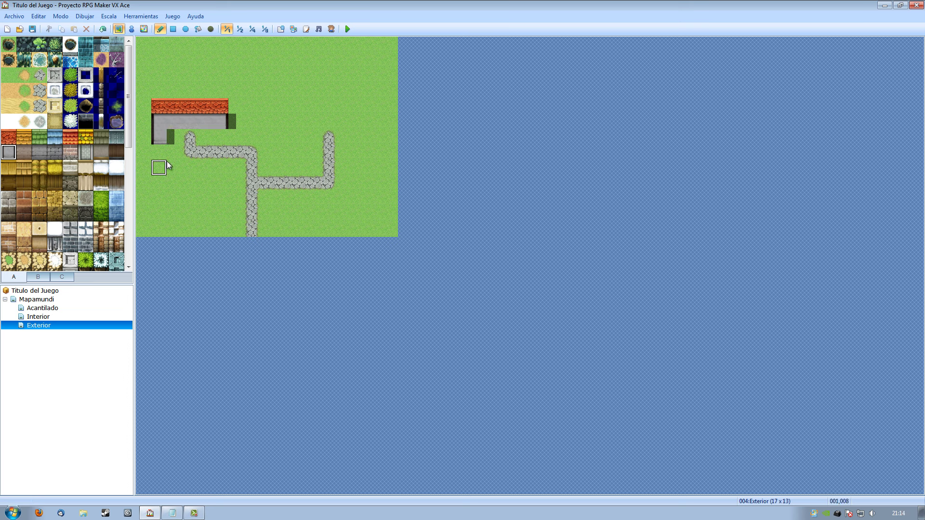
{"action": "left_click", "coordinate": [161, 135]}
{"action": "left_click_drag", "start_coordinate": [158, 144], "coordinate": [218, 137]}
{"action": "left_click", "coordinate": [8, 137]}
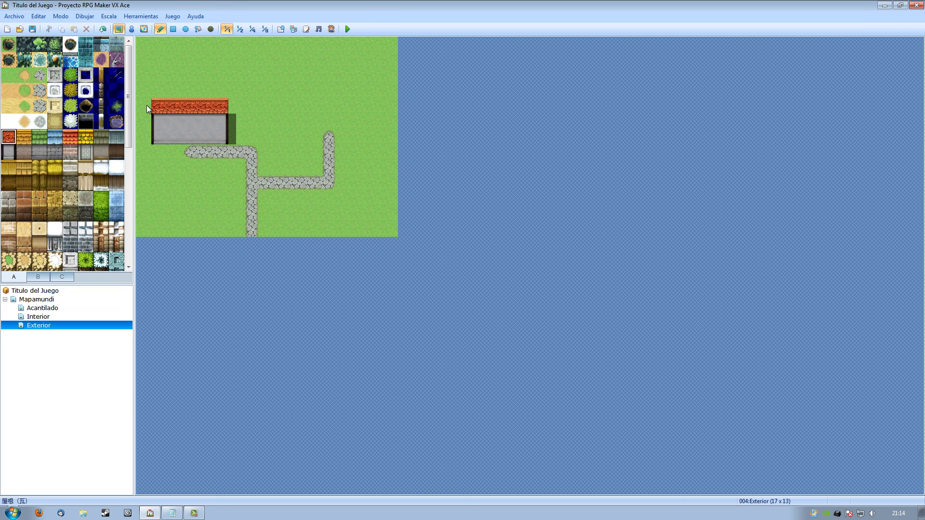
{"action": "left_click", "coordinate": [220, 90]}
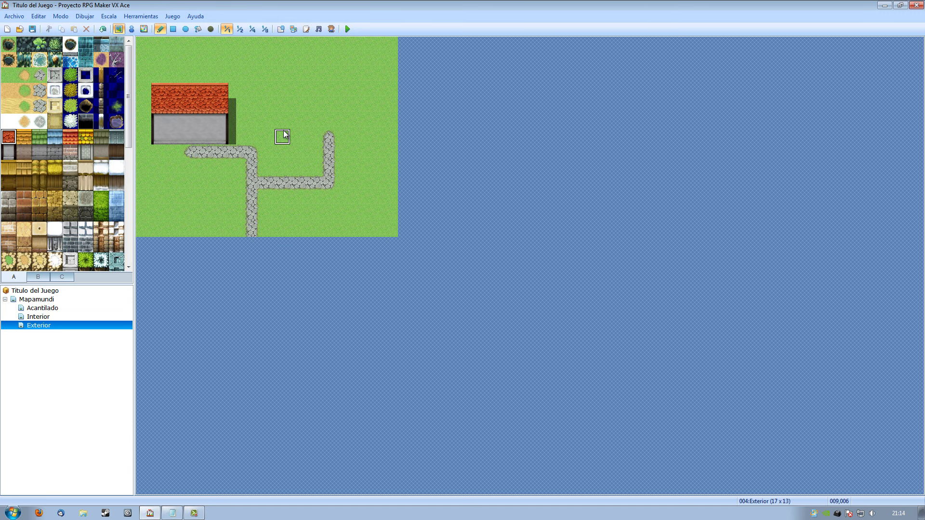
Step: Plant two palm trees, one southwest of the house and one beside the path's east branch
{"action": "left_click", "coordinate": [38, 278]}
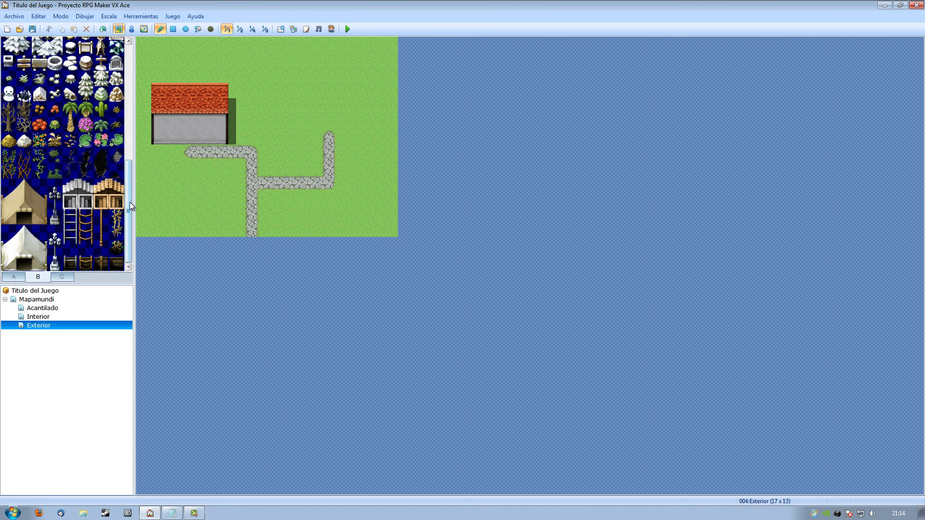
{"action": "scroll", "coordinate": [130, 206], "scroll_direction": "up", "scroll_amount": 2}
{"action": "left_click", "coordinate": [70, 208]}
{"action": "left_click", "coordinate": [164, 177]}
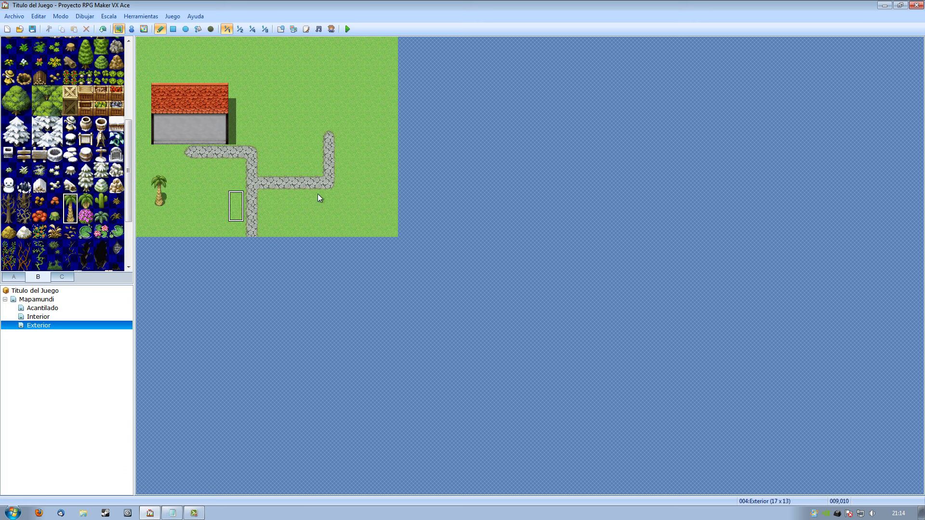
{"action": "left_click", "coordinate": [344, 169]}
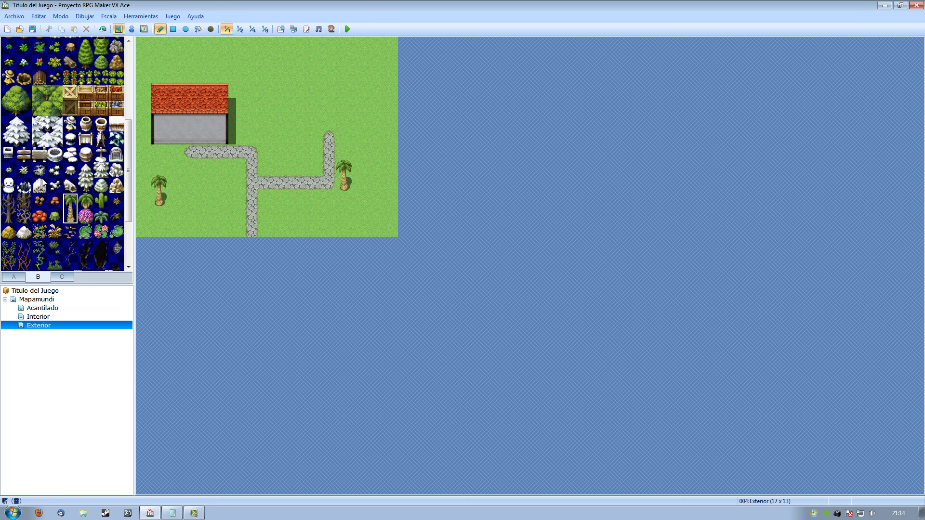
Step: Scatter five small green grass tufts around the house, the path and the northern part of the lawn
{"action": "left_click", "coordinate": [23, 47]}
{"action": "left_click", "coordinate": [9, 47]}
{"action": "left_click", "coordinate": [236, 214]}
{"action": "left_click", "coordinate": [266, 167]}
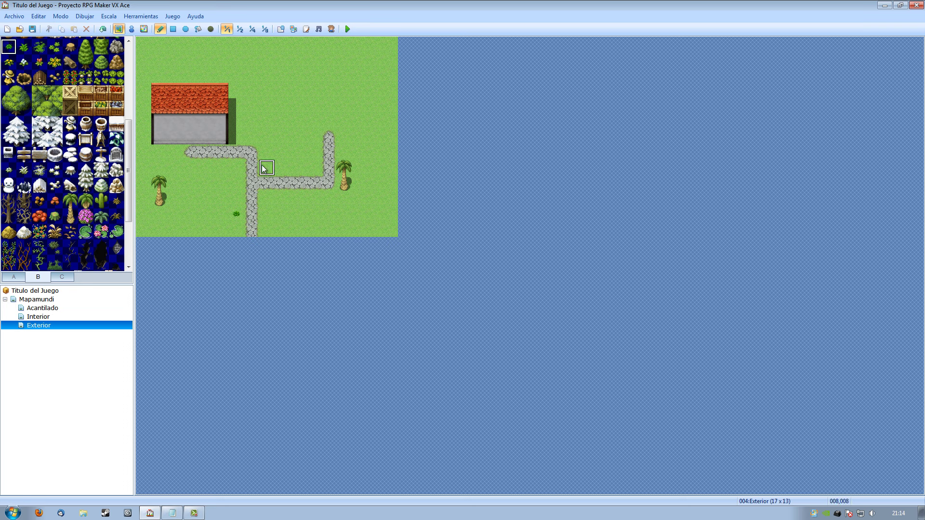
{"action": "left_click", "coordinate": [313, 59]}
{"action": "left_click", "coordinate": [159, 44]}
Step: Add two small wooden windows to the upper row of the house's gray wall, one on each side
{"action": "left_click_drag", "start_coordinate": [128, 171], "coordinate": [131, 114]}
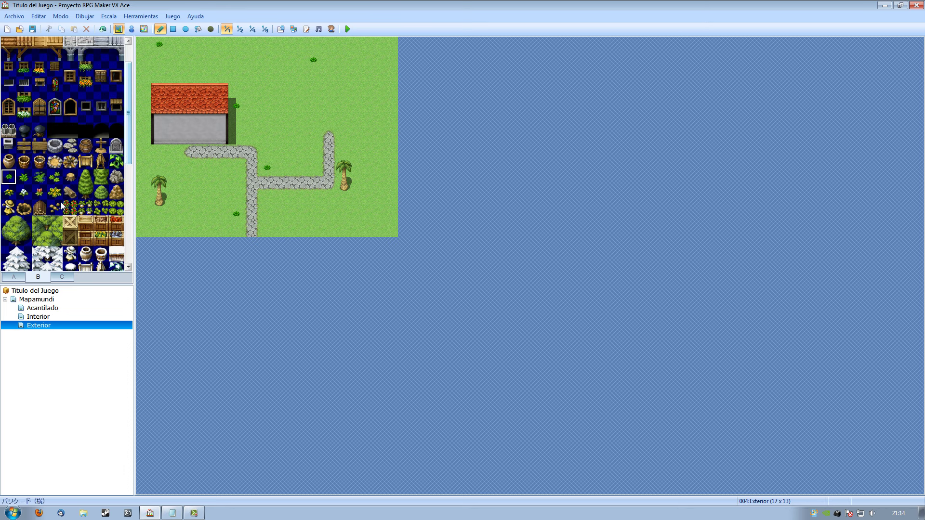
{"action": "left_click", "coordinate": [9, 67]}
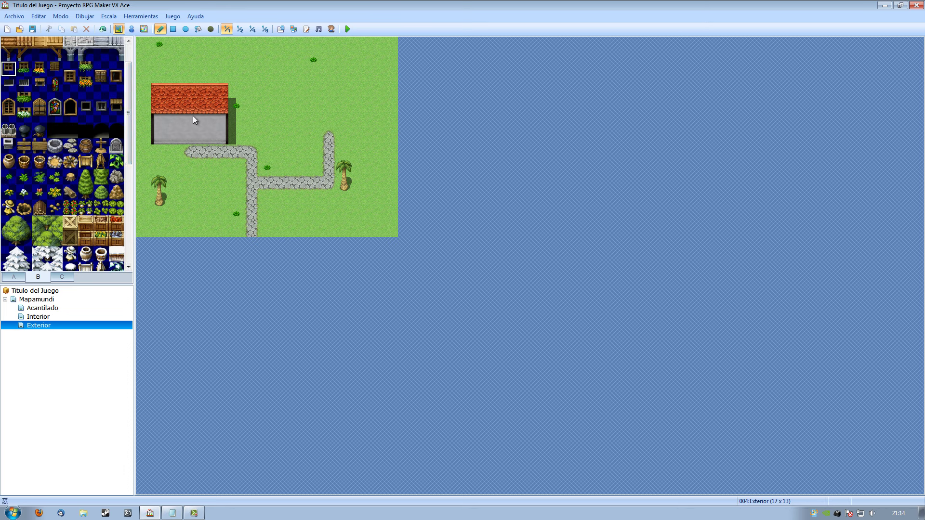
{"action": "left_click", "coordinate": [159, 125]}
{"action": "left_click", "coordinate": [211, 125]}
Step: Try an arched doorway in the middle of the house's front wall, and undo it
{"action": "left_click", "coordinate": [70, 107]}
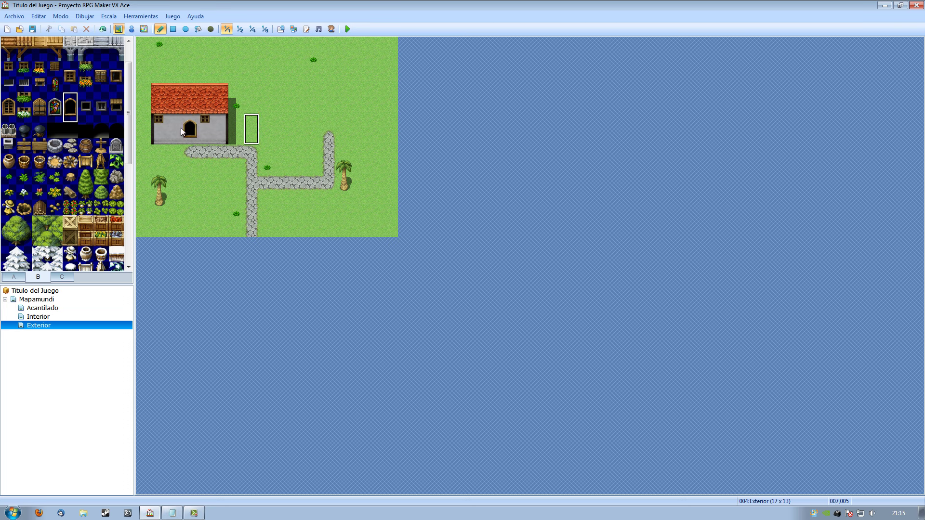
{"action": "key", "text": "ctrl+z"}
Step: Place a robed stone statue on the lawn between the house and the east branch of the stone path
{"action": "left_click_drag", "start_coordinate": [129, 123], "coordinate": [132, 200]}
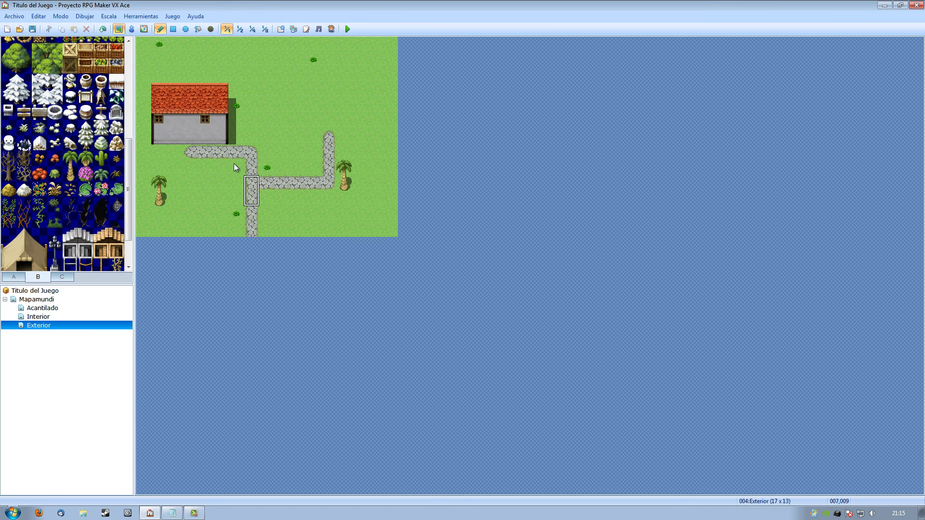
{"action": "left_click", "coordinate": [59, 278]}
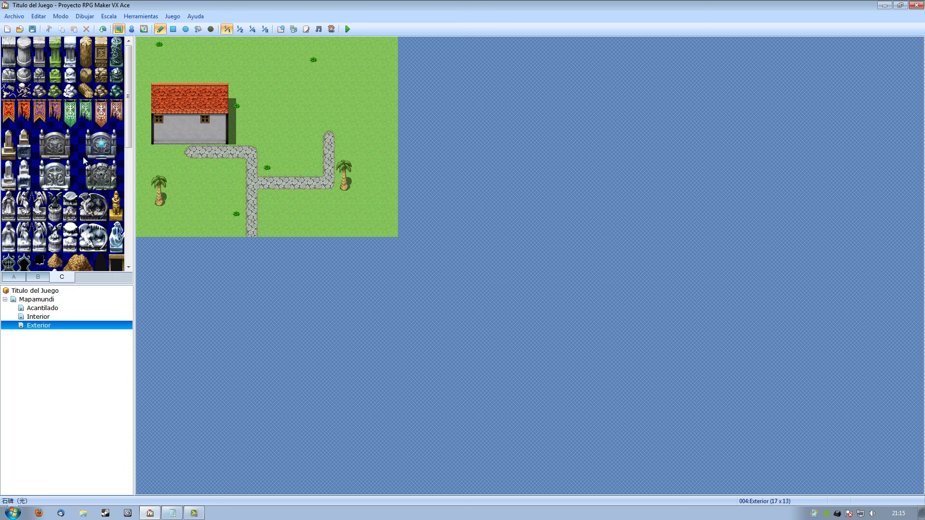
{"action": "scroll", "coordinate": [88, 187], "scroll_direction": "down", "scroll_amount": 4}
{"action": "left_click", "coordinate": [9, 144]}
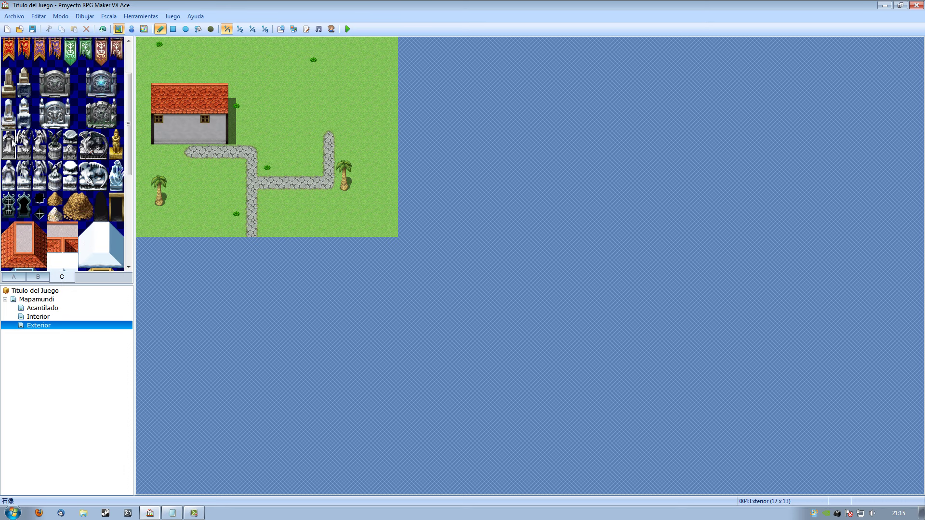
{"action": "left_click", "coordinate": [281, 137]}
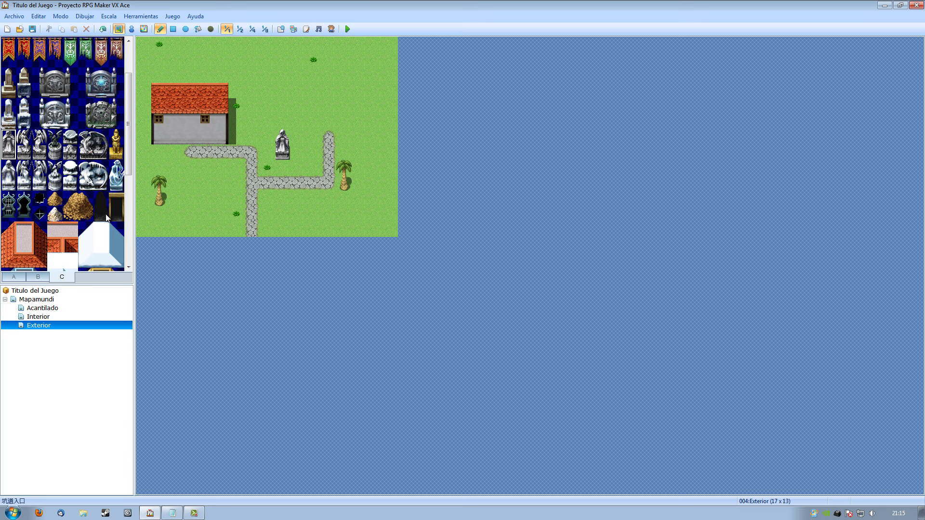
Step: Paint a small L-shaped pond of dark water south of the house, just west of the path's main trunk
{"action": "left_click", "coordinate": [13, 277]}
{"action": "left_click", "coordinate": [9, 44]}
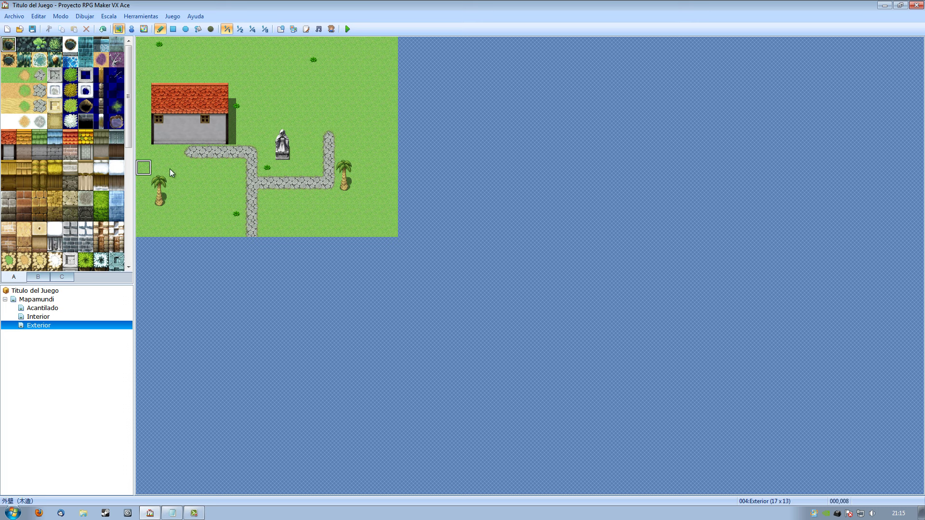
{"action": "left_click", "coordinate": [236, 184]}
{"action": "mouse_move", "coordinate": [212, 201]}
{"action": "left_mouse_down"}
{"action": "mouse_move", "coordinate": [226, 218]}
{"action": "mouse_move", "coordinate": [206, 215]}
{"action": "left_mouse_up"}
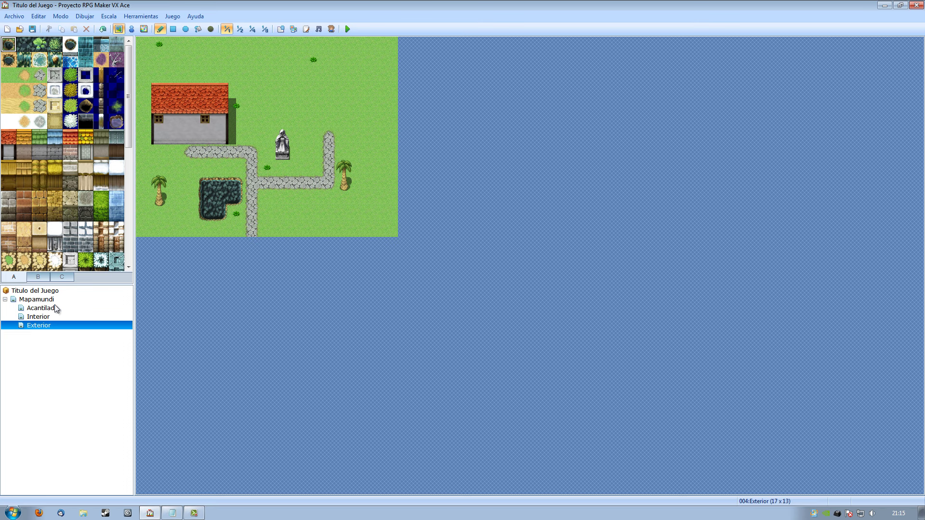
Step: Create a new map under Exterior that uses the 004:Mazmorra tileset
{"action": "right_click", "coordinate": [39, 337]}
{"action": "left_click", "coordinate": [73, 360]}
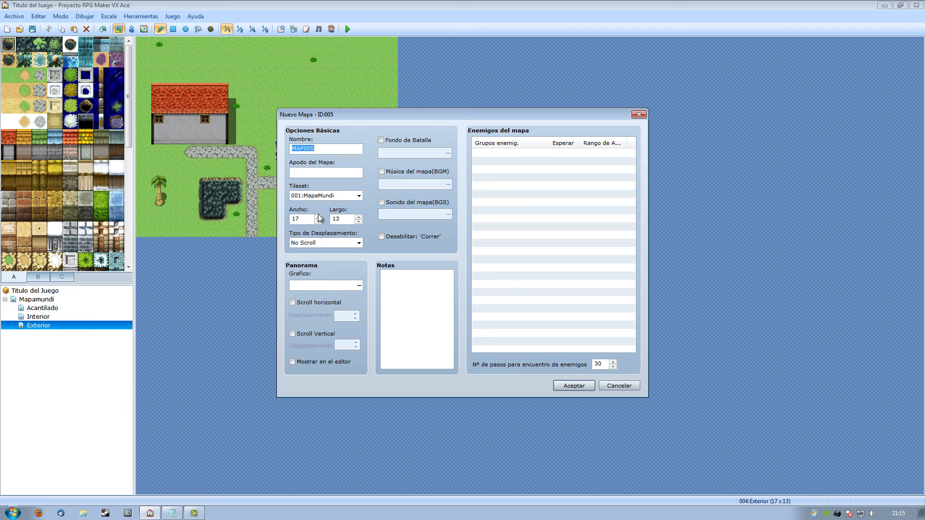
{"action": "left_click", "coordinate": [359, 195]}
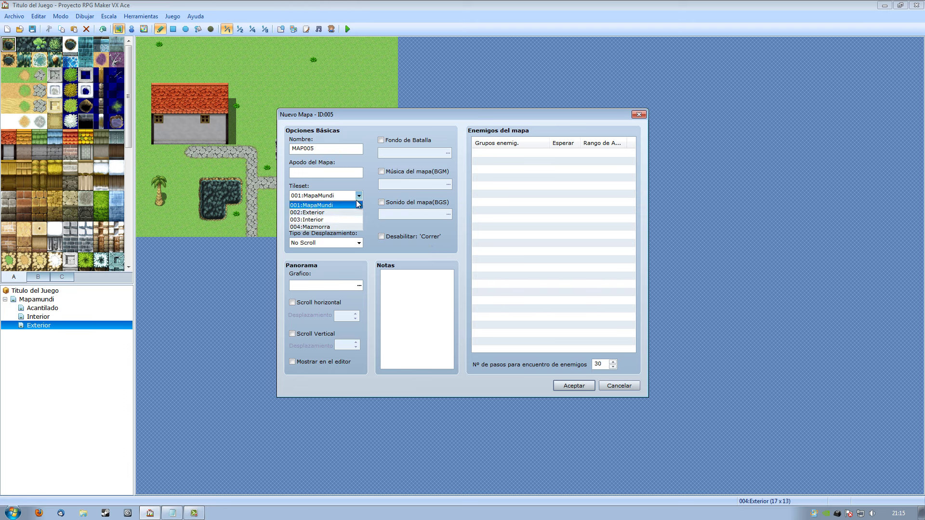
{"action": "left_click", "coordinate": [321, 228]}
{"action": "left_click", "coordinate": [579, 387]}
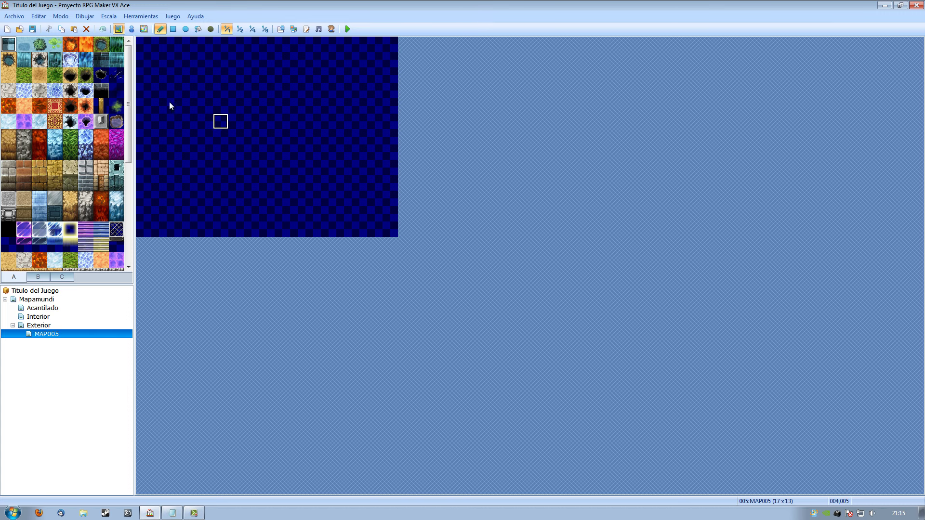
Step: Look through the dungeon tileset's terrain, decoration and furniture tiles in sets A, B and C
{"action": "scroll", "coordinate": [131, 93], "scroll_direction": "down", "scroll_amount": 3}
{"action": "scroll", "coordinate": [131, 92], "scroll_direction": "up", "scroll_amount": 3}
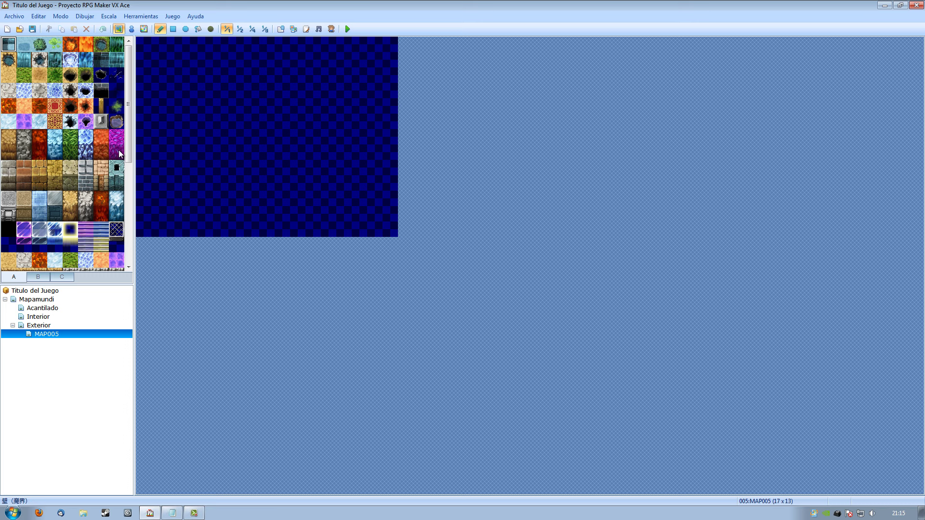
{"action": "left_click_drag", "start_coordinate": [127, 102], "coordinate": [78, 254]}
{"action": "left_click", "coordinate": [39, 277]}
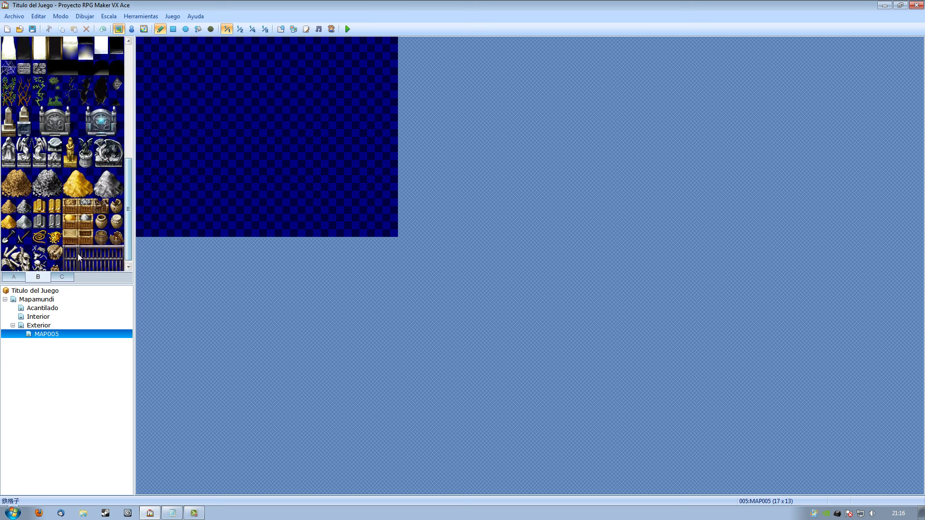
{"action": "left_click", "coordinate": [62, 277]}
{"action": "left_click_drag", "start_coordinate": [130, 159], "coordinate": [130, 178]}
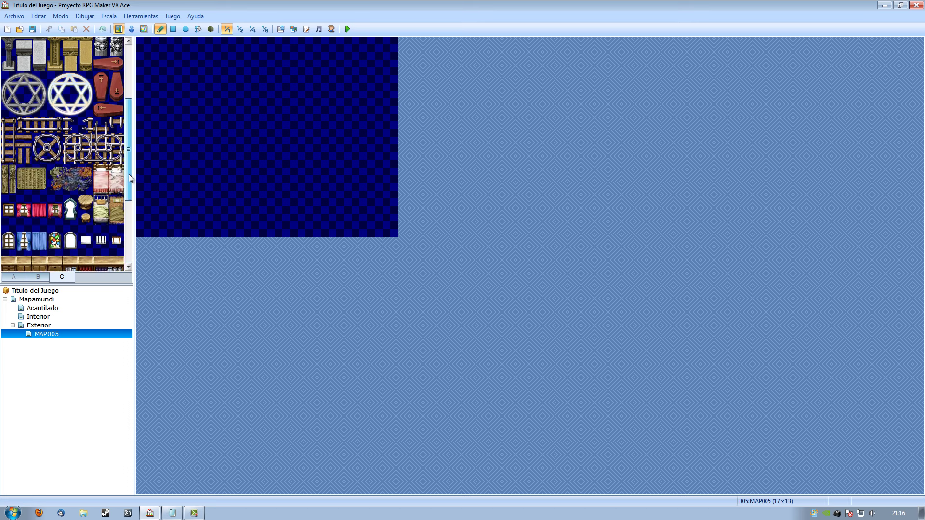
{"action": "scroll", "coordinate": [130, 177], "scroll_direction": "down", "scroll_amount": 3}
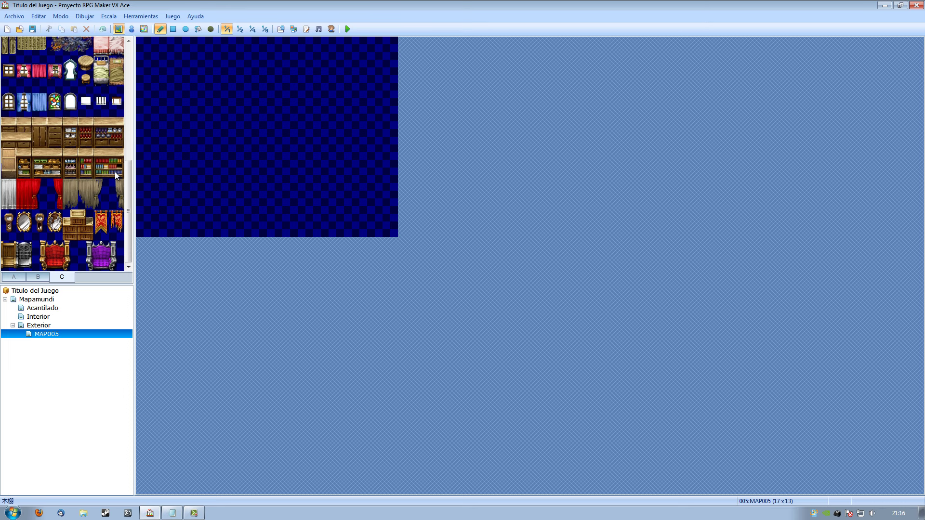
{"action": "left_click_drag", "start_coordinate": [128, 182], "coordinate": [91, 244]}
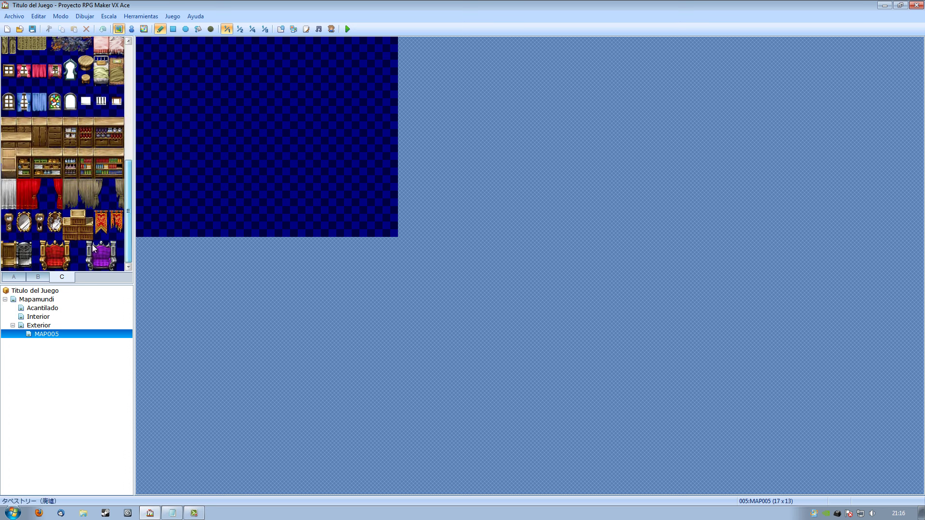
{"action": "left_click", "coordinate": [14, 276]}
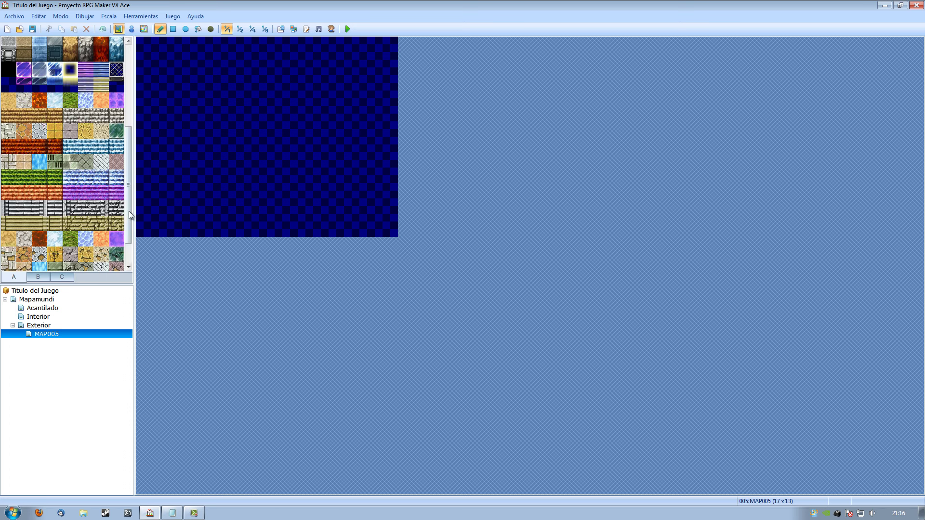
{"action": "scroll", "coordinate": [129, 211], "scroll_direction": "up", "scroll_amount": 5}
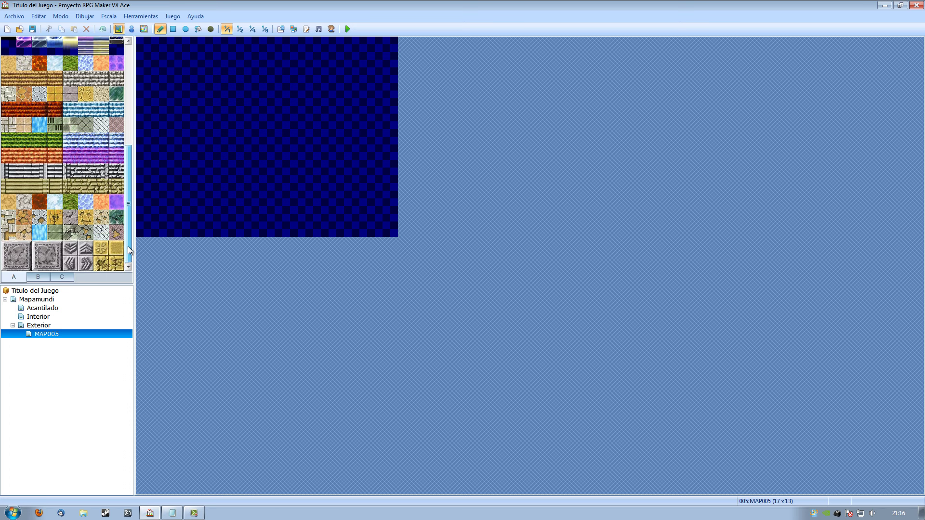
Step: Set the new dungeon map's size to 50 x 50 tiles in its properties
{"action": "right_click", "coordinate": [51, 334]}
{"action": "left_click", "coordinate": [85, 338]}
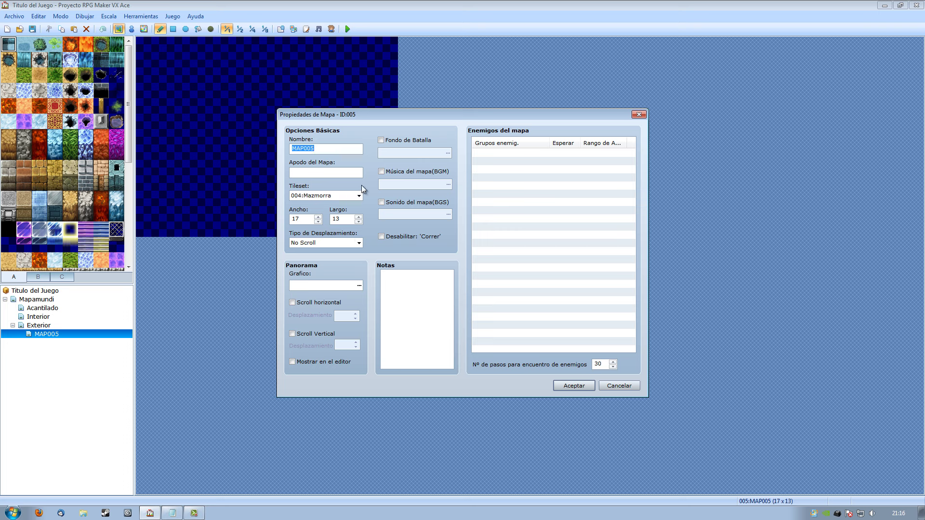
{"action": "left_click", "coordinate": [318, 222]}
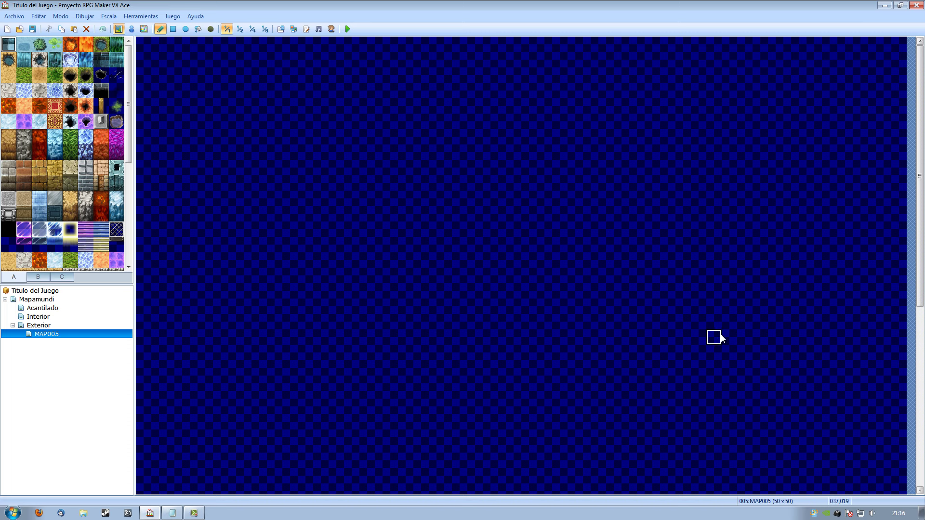
Step: Generate a random dungeon on MAP005 with the brown earth wall and the sandy floor
{"action": "right_click", "coordinate": [57, 339]}
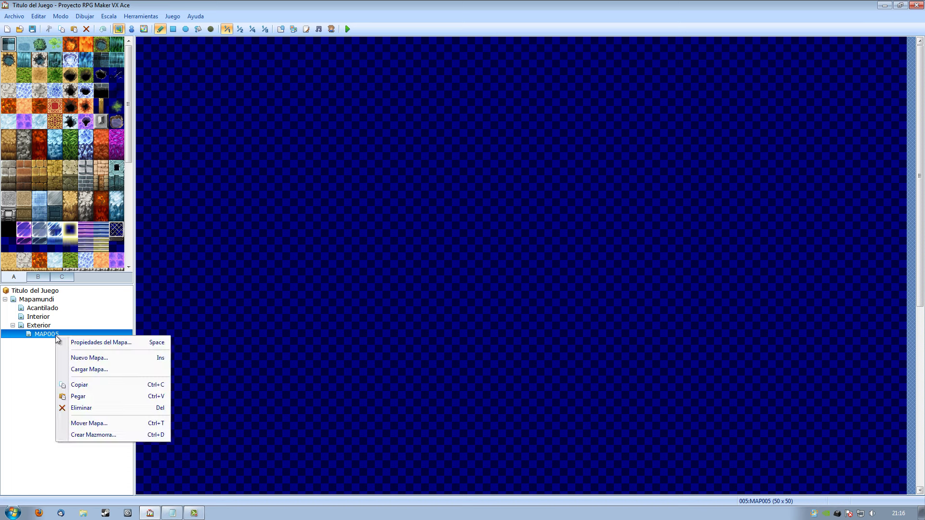
{"action": "left_click", "coordinate": [101, 435]}
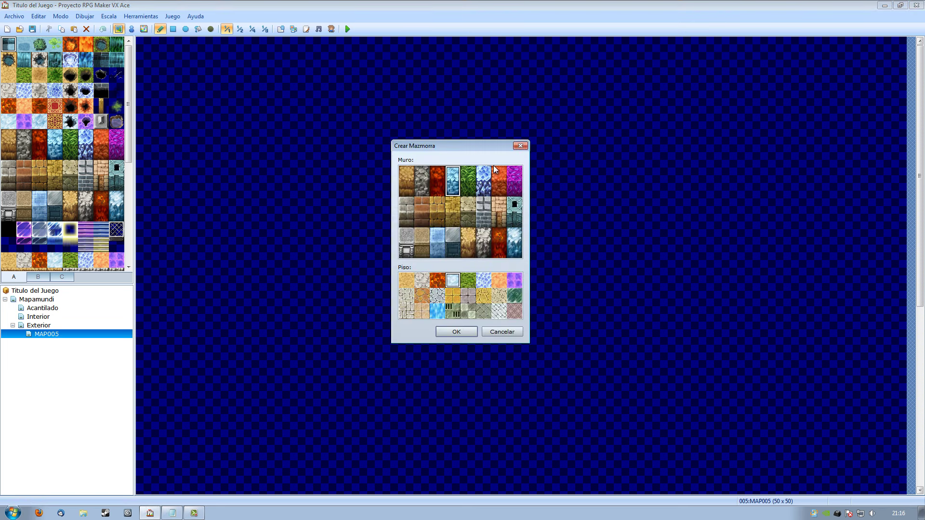
{"action": "left_click_drag", "start_coordinate": [448, 150], "coordinate": [454, 165]}
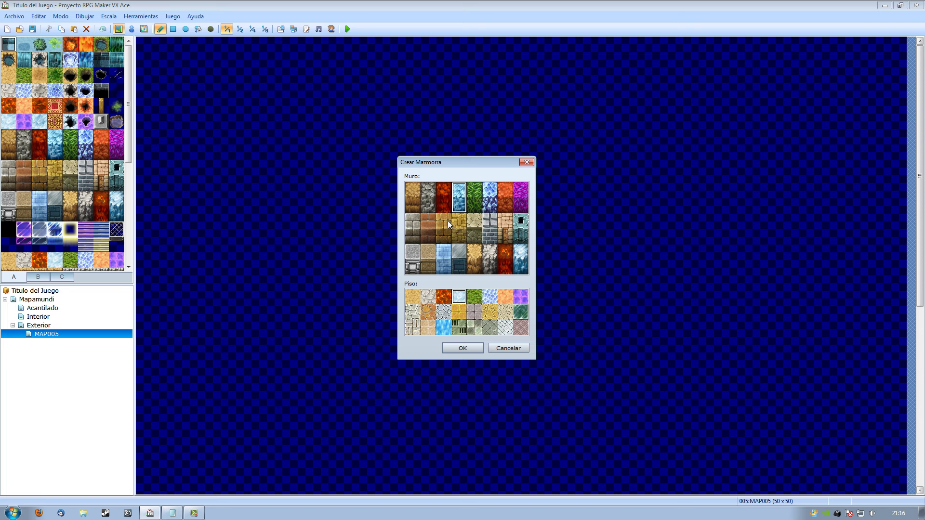
{"action": "left_click", "coordinate": [414, 200]}
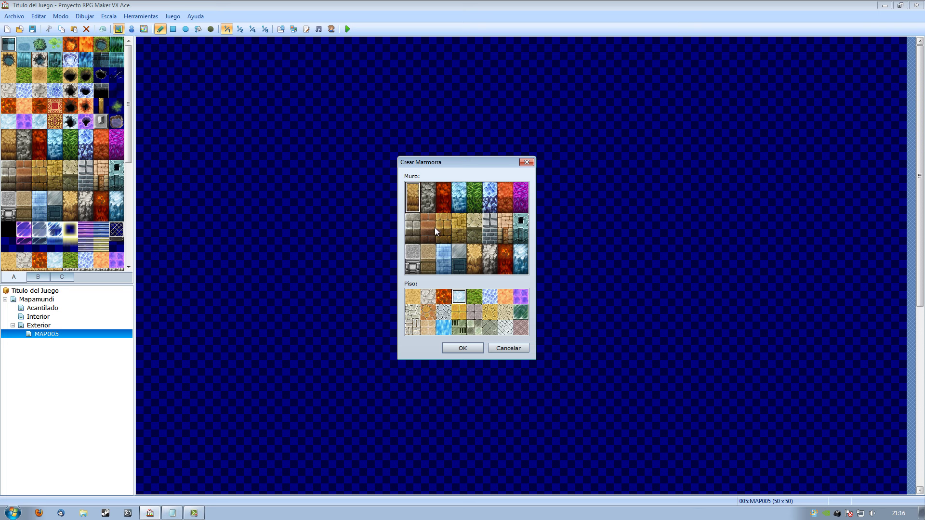
{"action": "left_click", "coordinate": [411, 298]}
{"action": "left_click", "coordinate": [464, 348]}
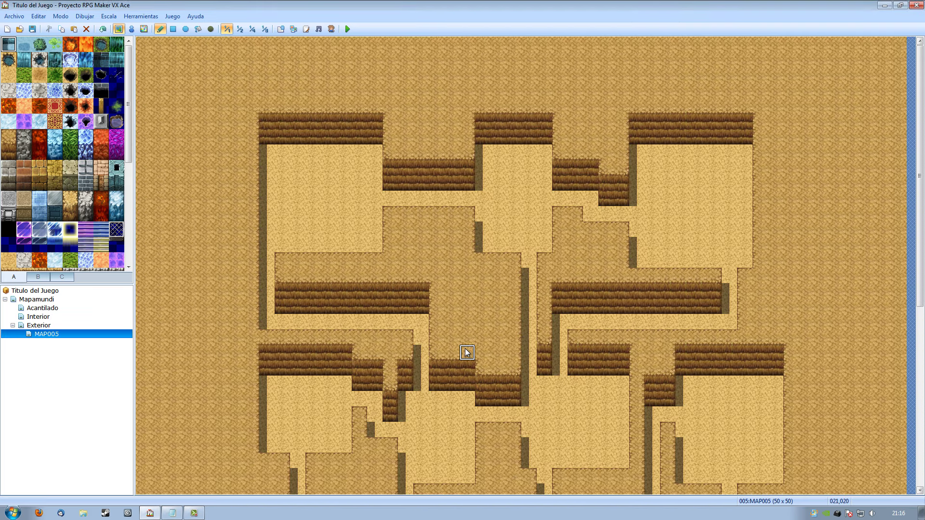
{"action": "mouse_move", "coordinate": [919, 197]}
{"action": "left_mouse_down"}
{"action": "mouse_move", "coordinate": [919, 252]}
{"action": "mouse_move", "coordinate": [919, 204]}
{"action": "left_mouse_up"}
{"action": "mouse_move", "coordinate": [922, 152]}
{"action": "left_mouse_down"}
{"action": "mouse_move", "coordinate": [919, 259]}
{"action": "mouse_move", "coordinate": [922, 139]}
{"action": "left_mouse_up"}
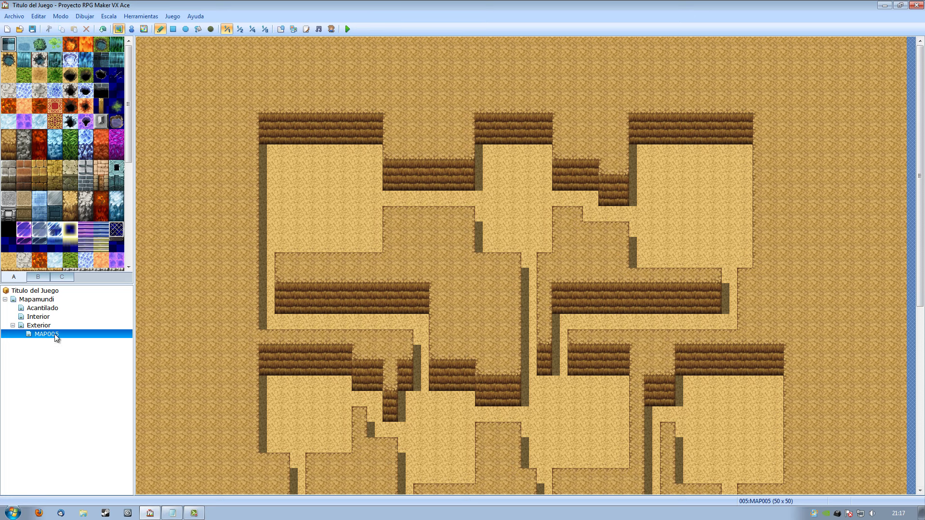
{"action": "left_click_drag", "start_coordinate": [920, 212], "coordinate": [920, 262]}
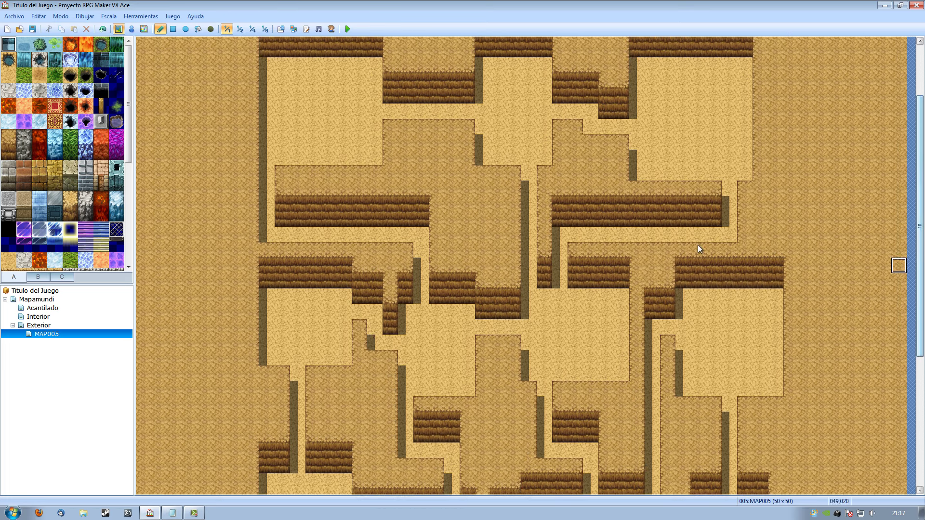
{"action": "right_click", "coordinate": [45, 334]}
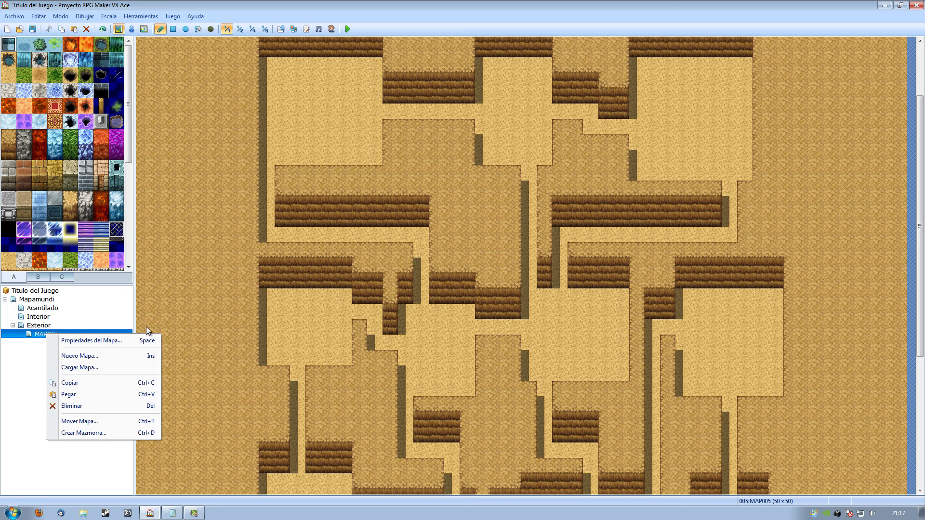
{"action": "left_click", "coordinate": [13, 359]}
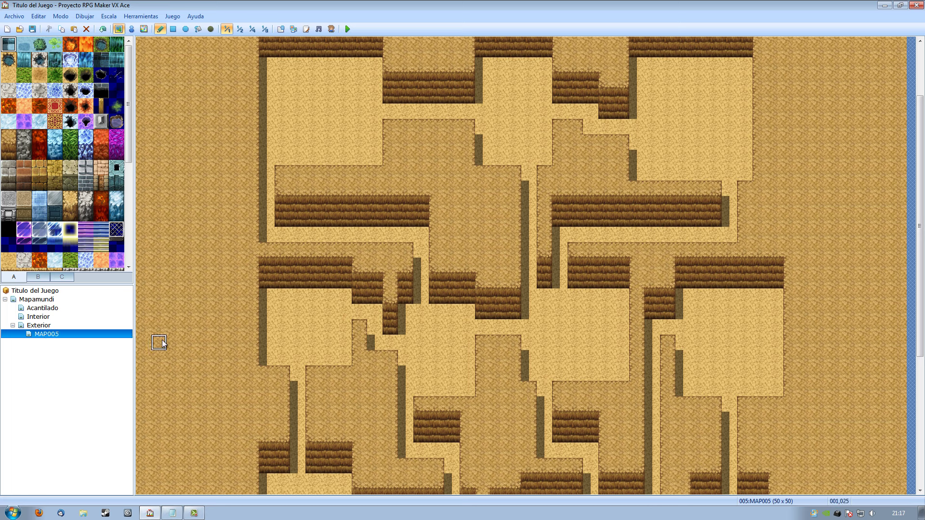